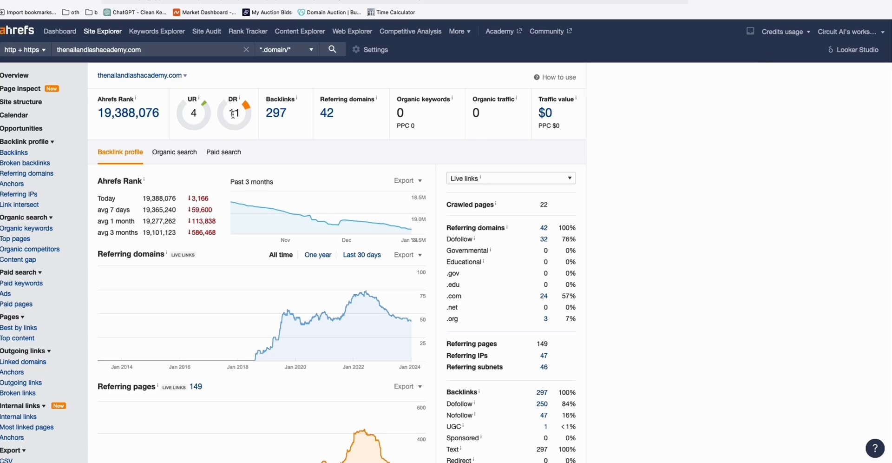
Examine the domain metrics of thenailandlashacademy.com and the referring pages in its dofollow backlinks report
scroll(233, 113, "down", 2)
scroll(232, 114, "up", 2)
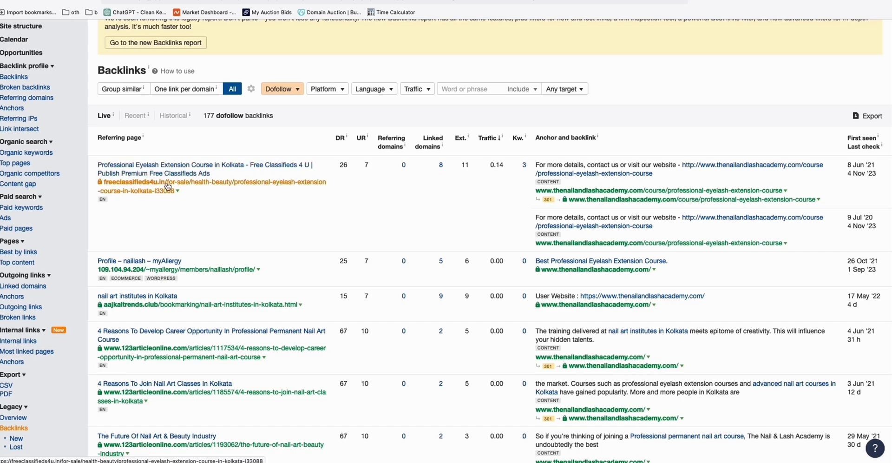
scroll(173, 199, "down", 1)
scroll(173, 198, "down", 1)
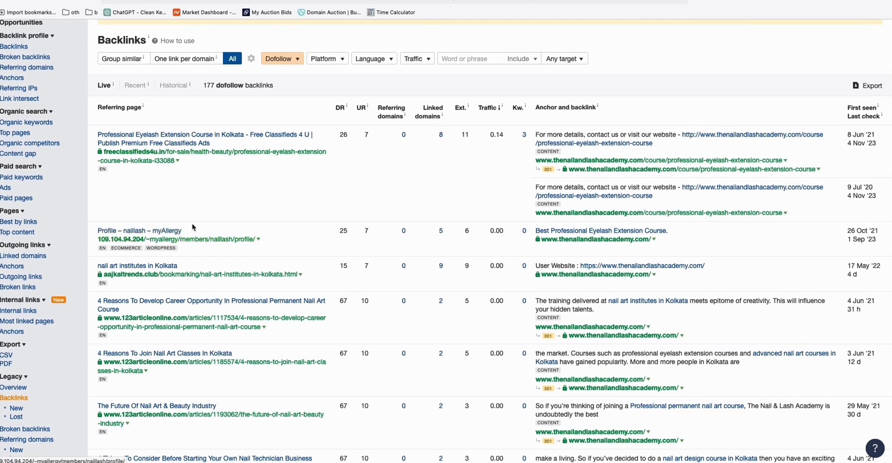
scroll(262, 209, "down", 1)
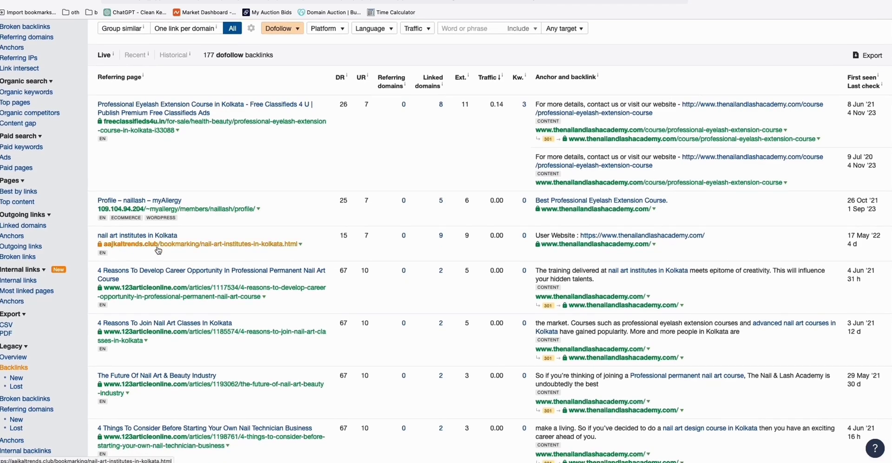
scroll(188, 266, "down", 1)
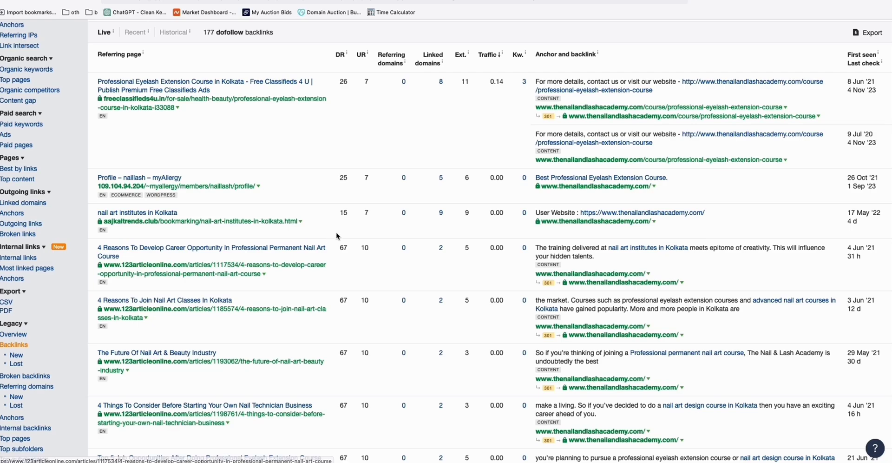
scroll(341, 226, "down", 3)
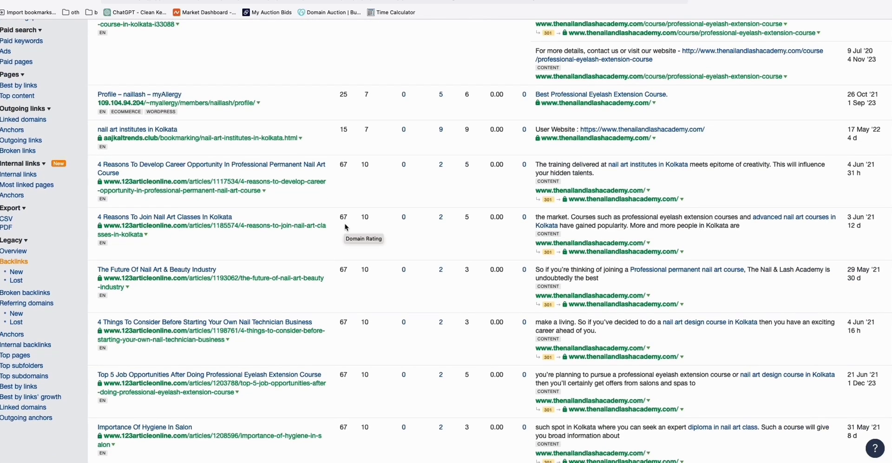
scroll(348, 228, "down", 1)
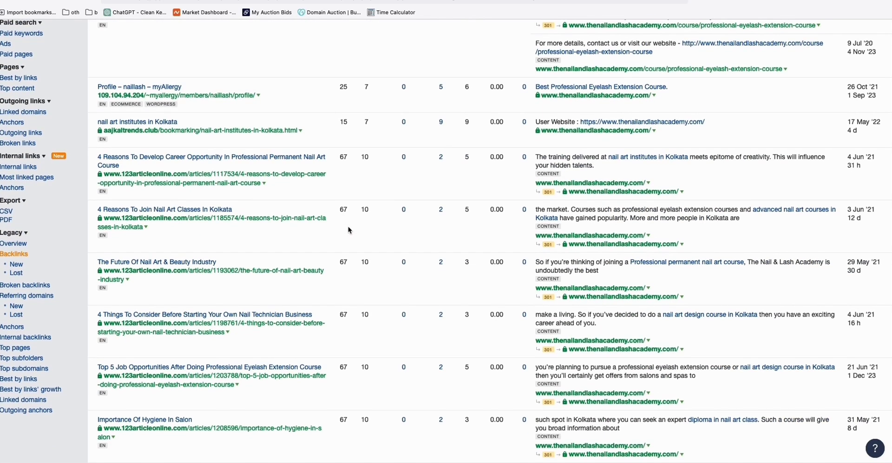
scroll(349, 229, "up", 9)
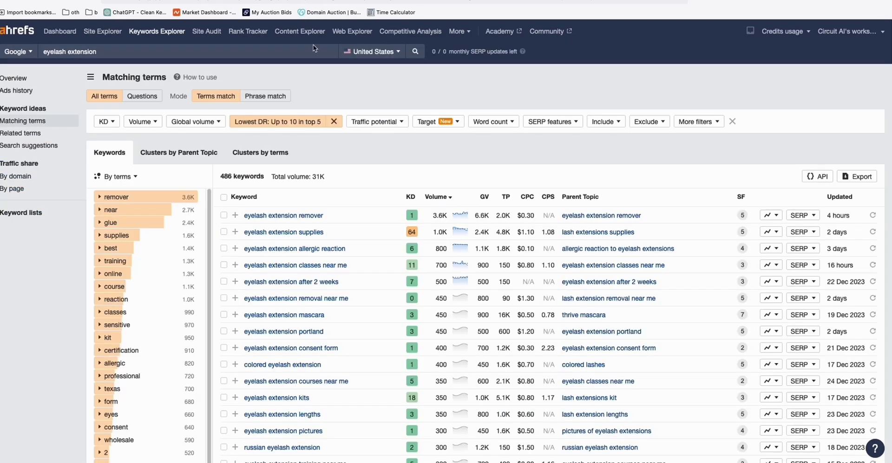
Inspect the Lowest DR filter settings applied to the "eyelash extension" matching terms
left_click(304, 122)
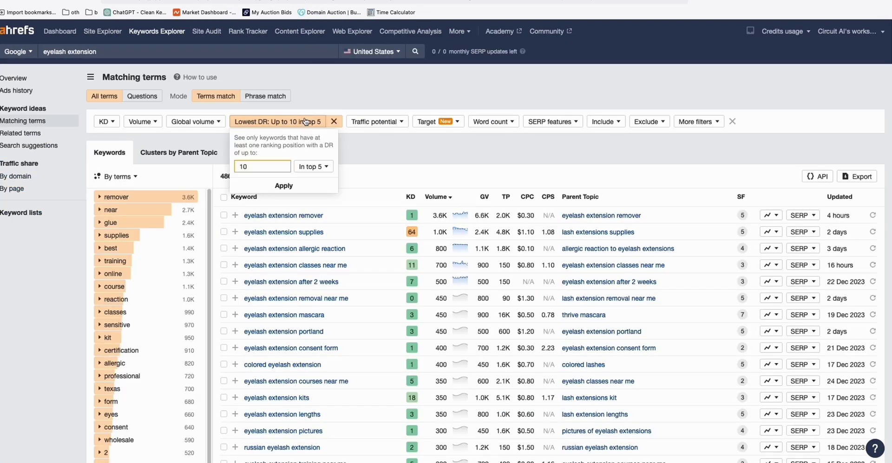
left_click_drag(253, 166, 239, 166)
left_click(363, 166)
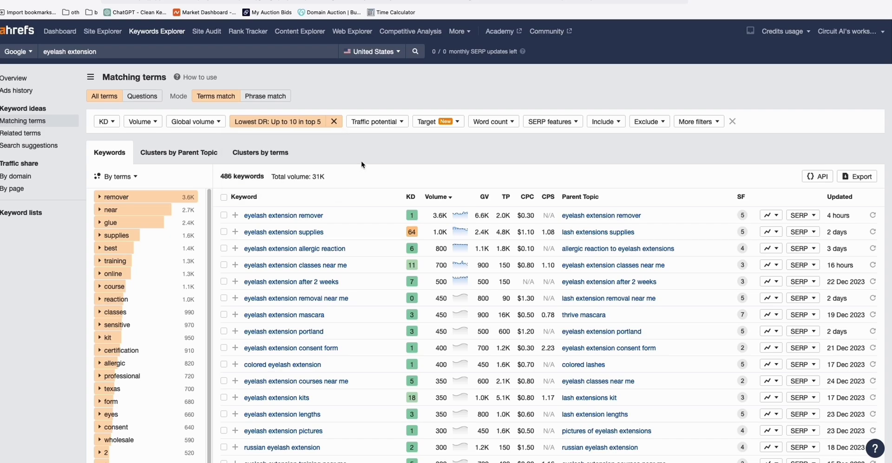
Open the overview of the keyword "eyelash extension allergic reaction" and examine the DR of the pages in its SERP overview
scroll(332, 203, "down", 1)
scroll(332, 204, "down", 1)
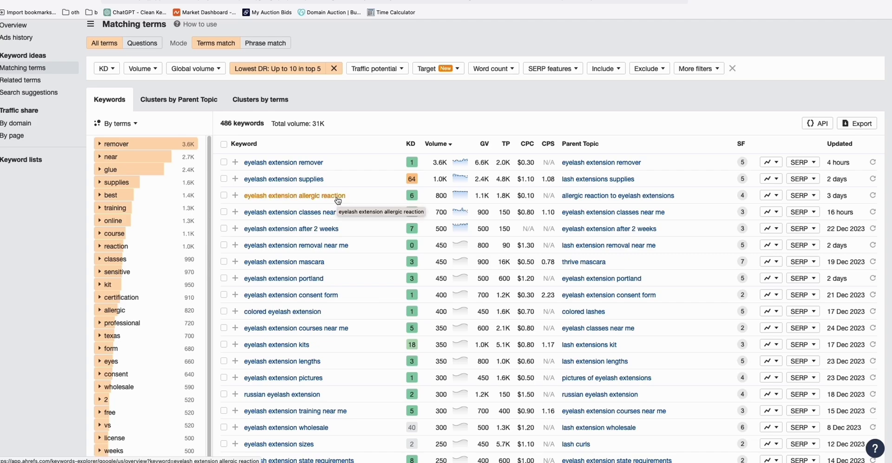
left_click(338, 198)
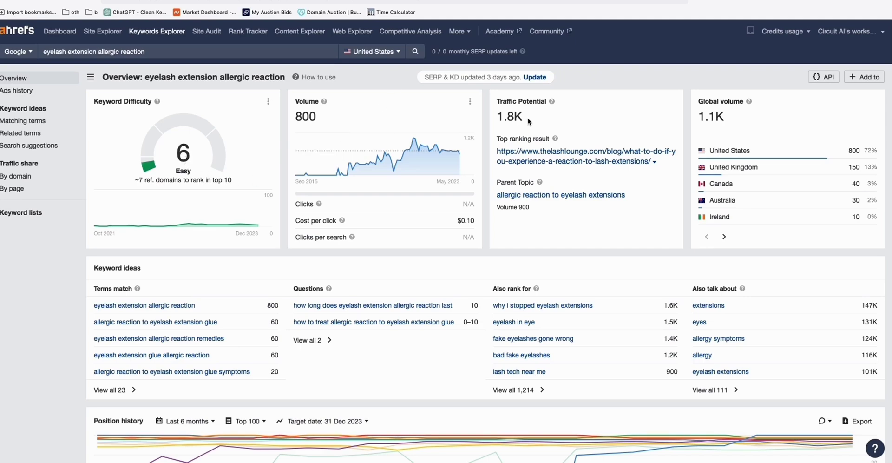
scroll(529, 120, "down", 3)
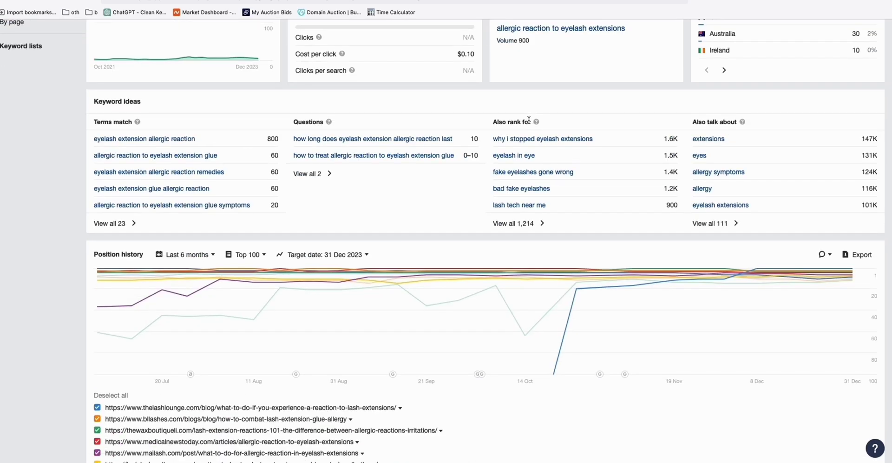
scroll(528, 120, "down", 10)
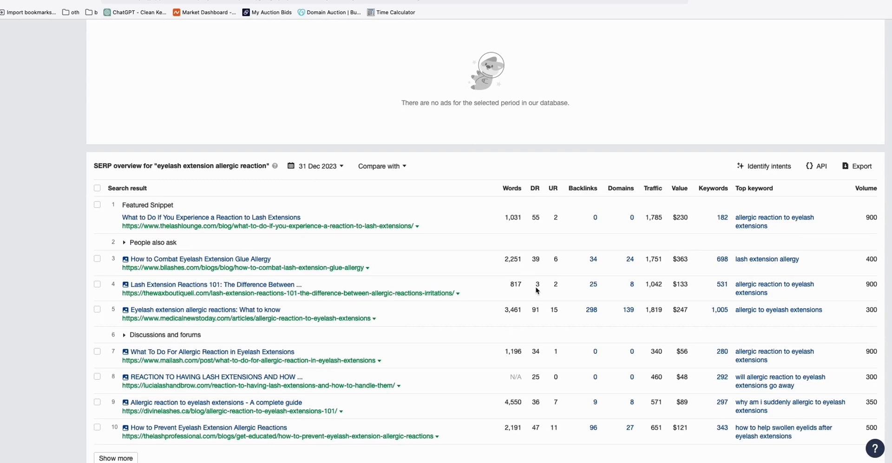
double_click(537, 290)
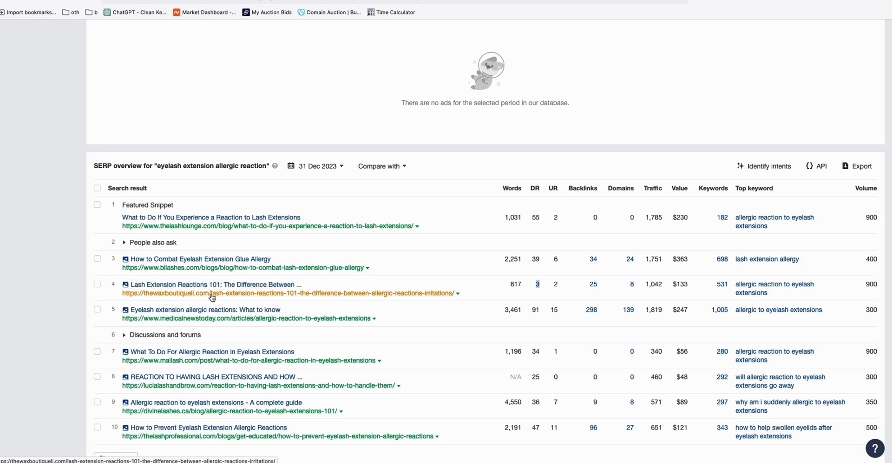
View the GoDaddy search results for thenailandlashacademy.com and return to the "eyelash extension" matching terms
key("ctrl+Tab")
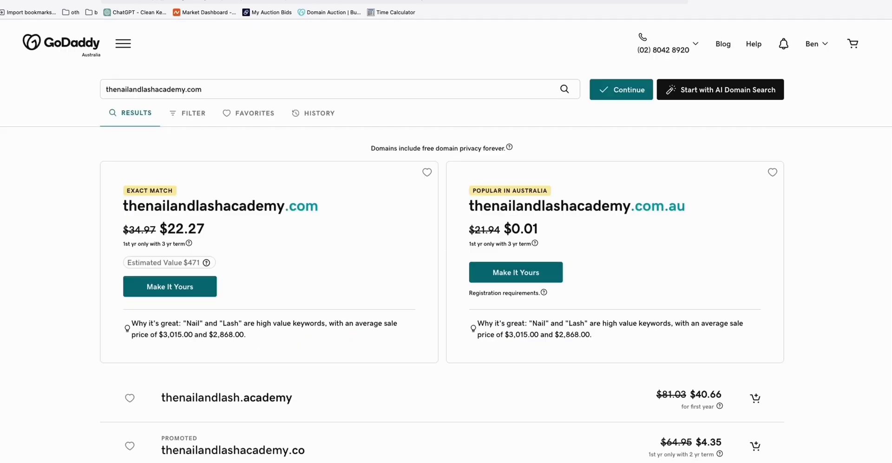
key("ctrl+Tab")
key("ctrl+Tab")
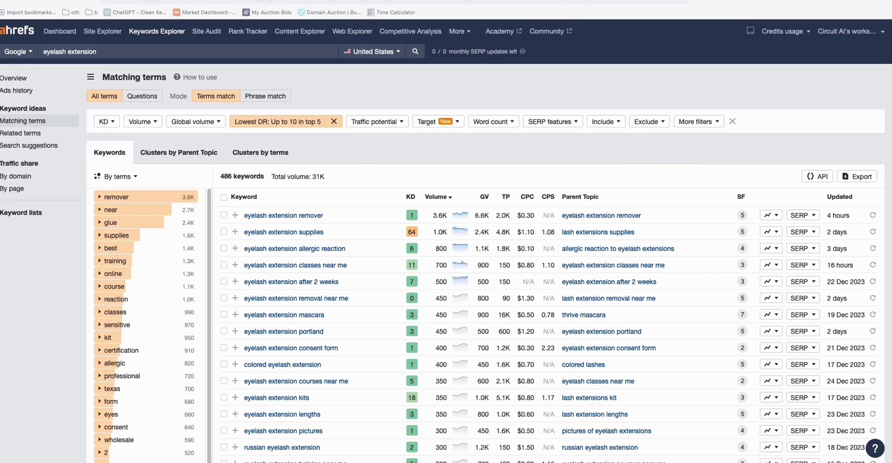
Switch to the Amazon results for "eye mascara", look through the products on offer, and return to the matching terms
key("super+grave")
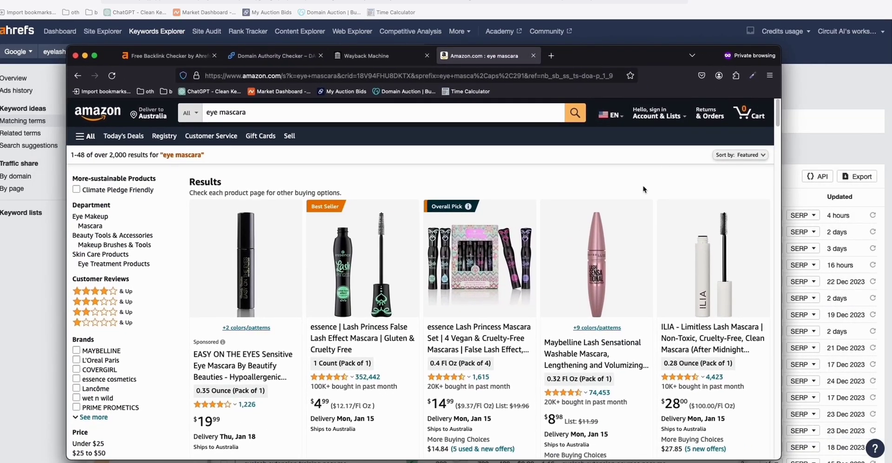
scroll(644, 195, "down", 4)
scroll(641, 201, "down", 5)
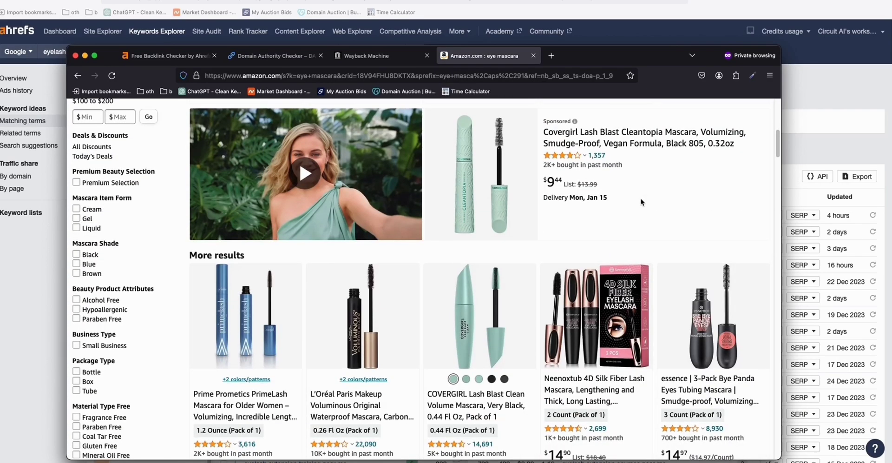
scroll(641, 200, "down", 1)
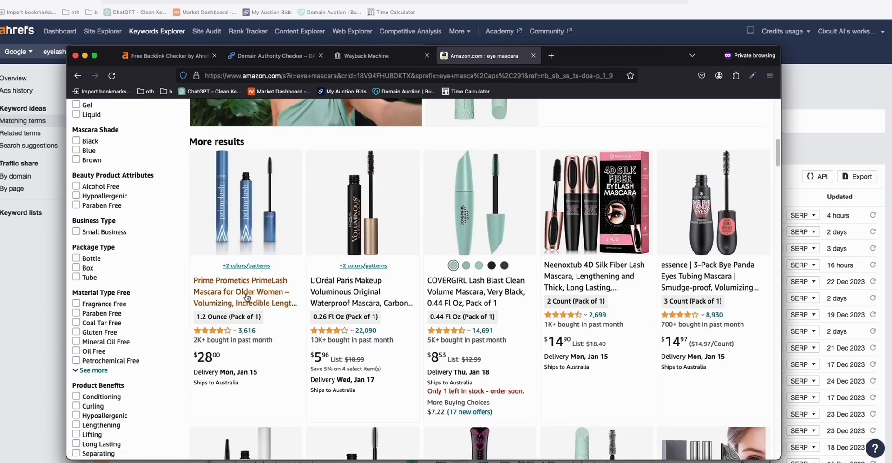
scroll(249, 297, "down", 1)
scroll(249, 294, "down", 2)
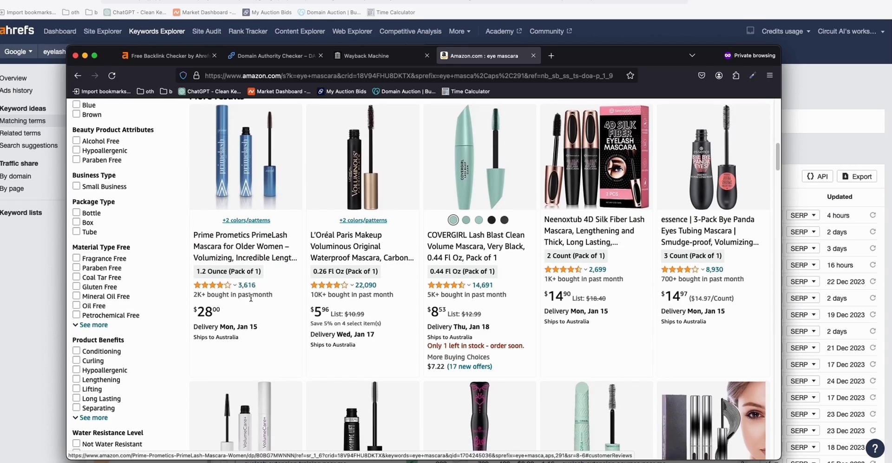
double_click(606, 58)
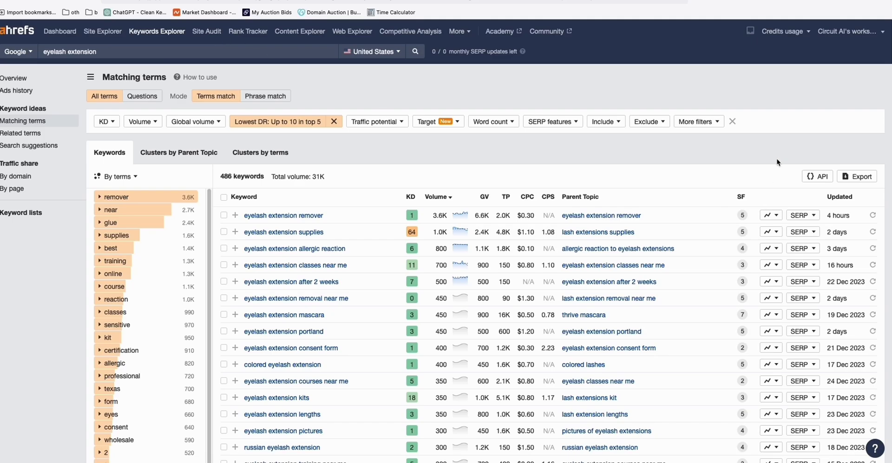
Export all matching "eyelash extension" keywords as a CSV (UTF-16) file and dismiss the downloads list
left_click(858, 176)
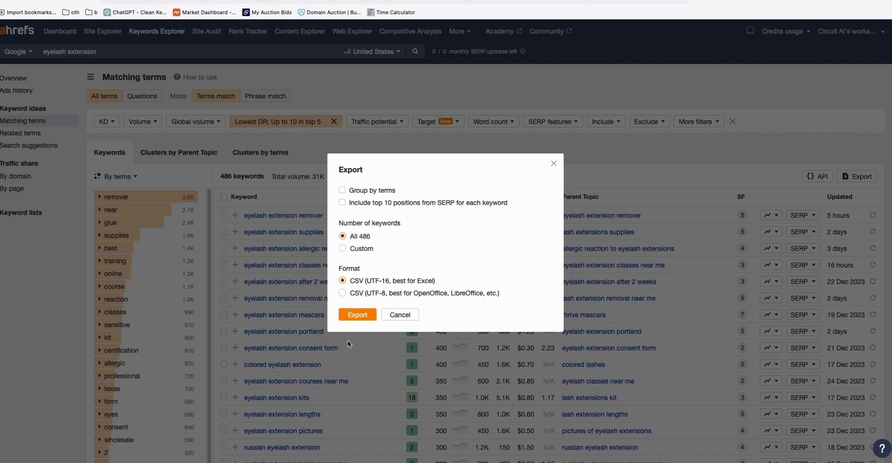
left_click(357, 314)
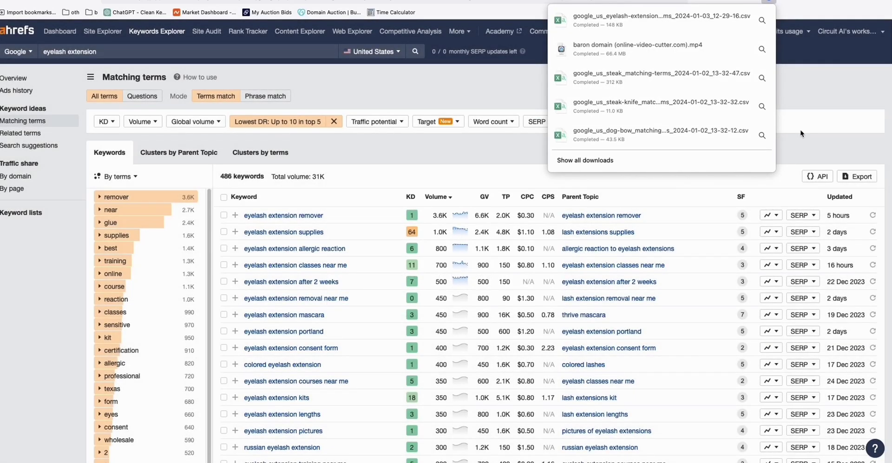
left_click(839, 120)
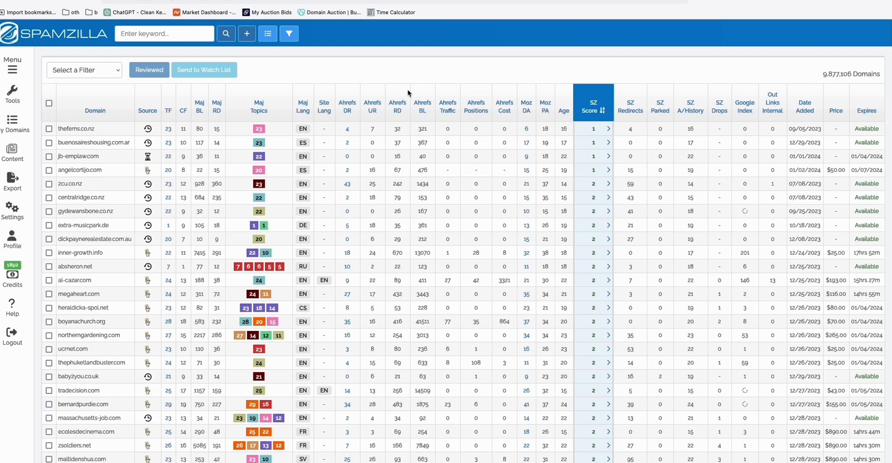
Open the domain filters in SpamZilla and review the available TLD and metric criteria
left_click(289, 34)
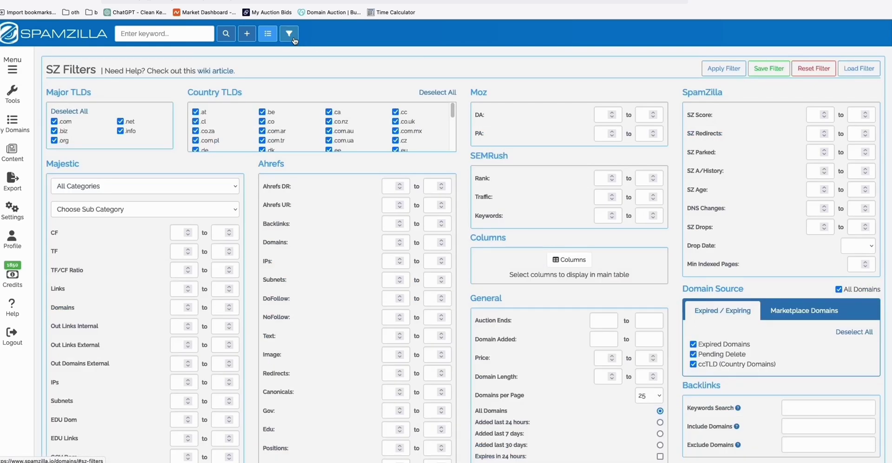
scroll(369, 217, "down", 1)
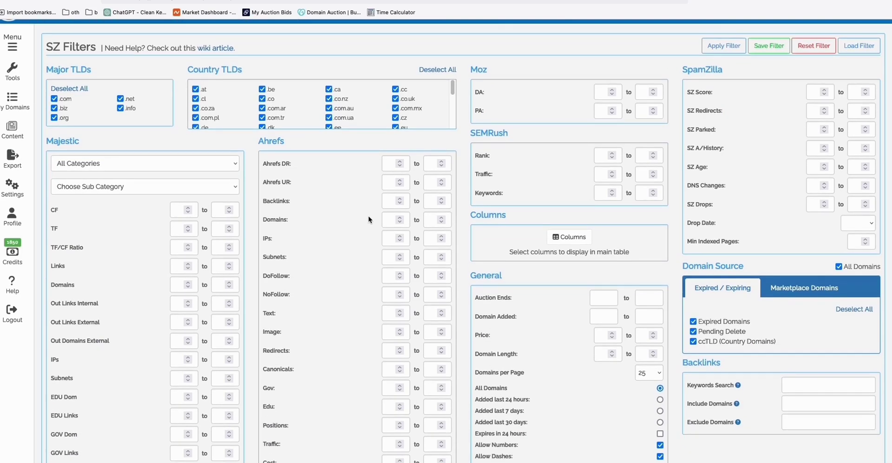
scroll(371, 223, "up", 1)
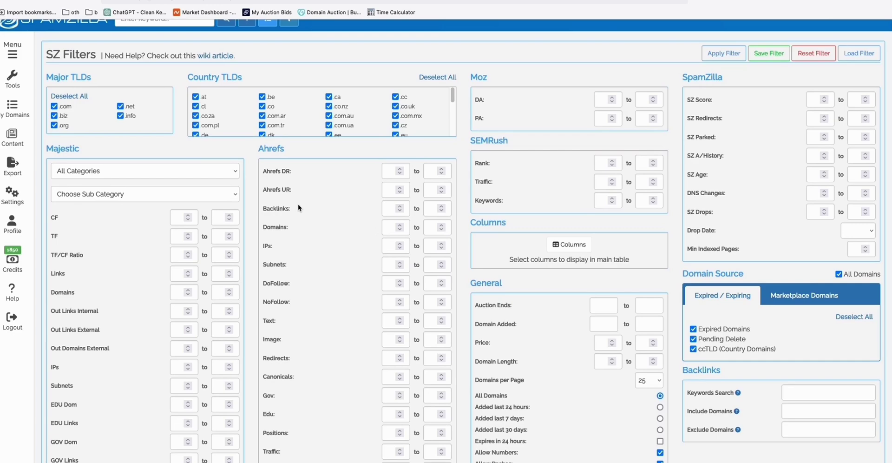
scroll(325, 222, "up", 1)
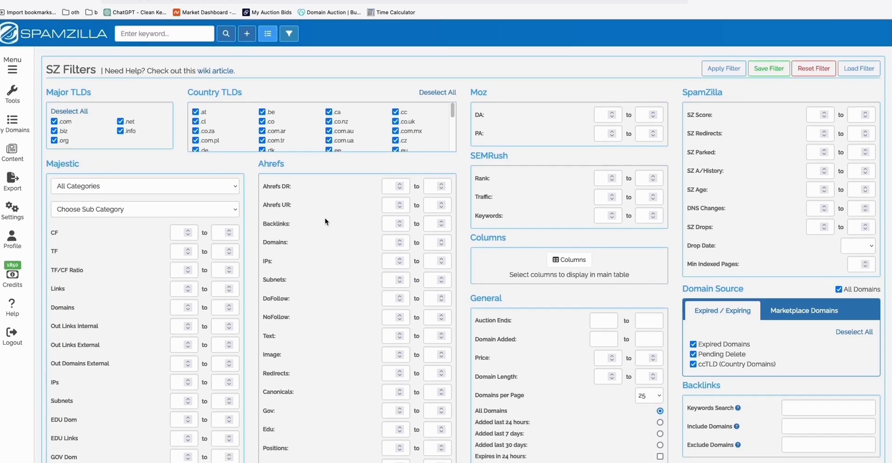
scroll(326, 221, "down", 1)
scroll(326, 221, "up", 1)
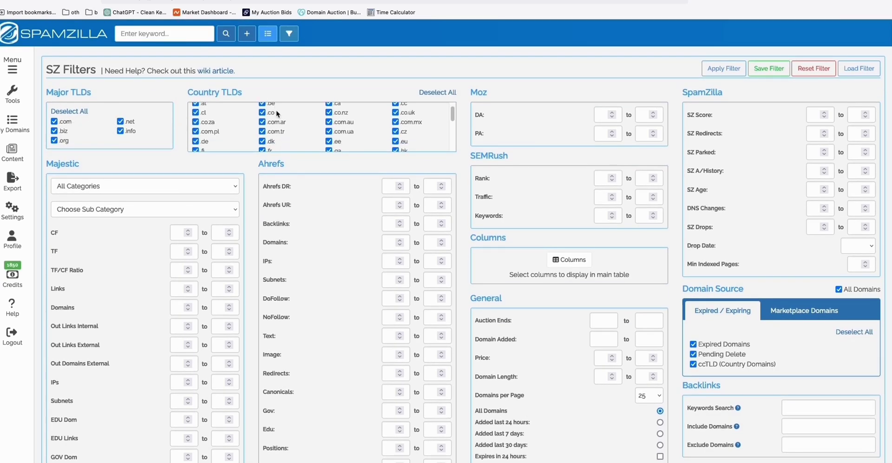
Restrict both the Majestic site language and anchor language filters to en only
scroll(242, 121, "down", 8)
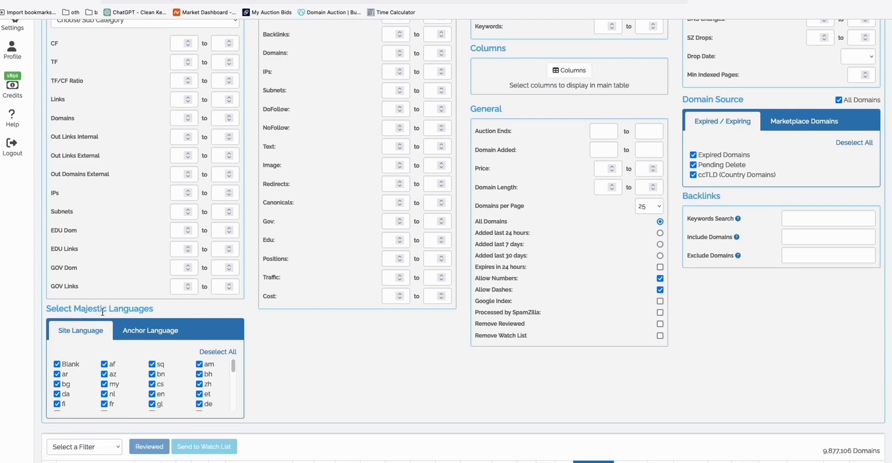
left_click(210, 352)
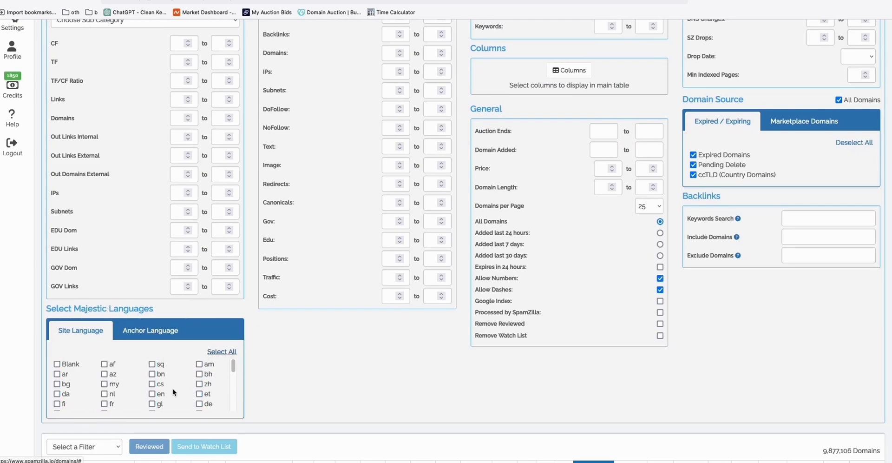
left_click(152, 394)
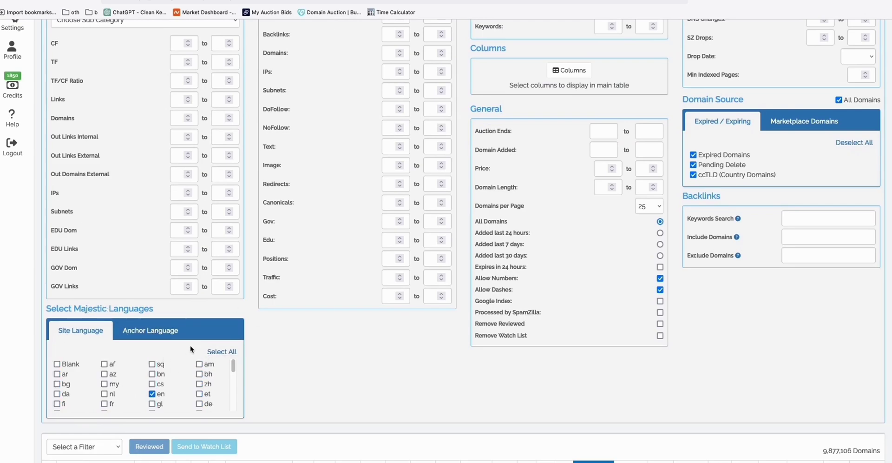
left_click(151, 337)
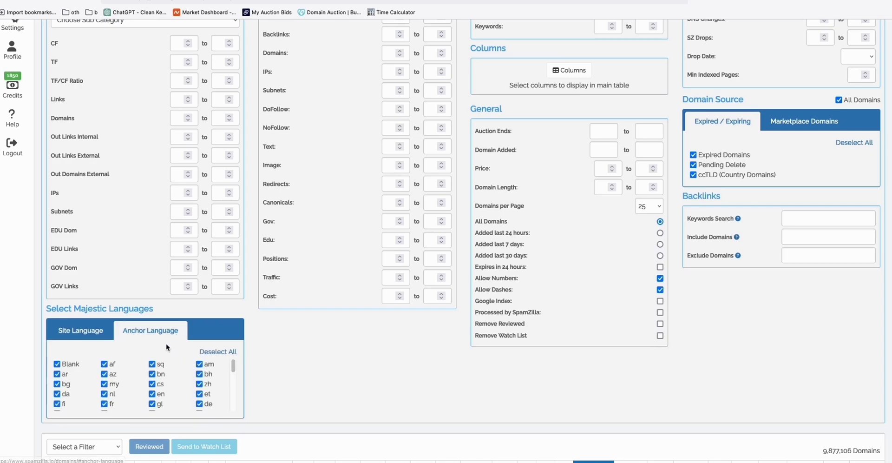
left_click(152, 393)
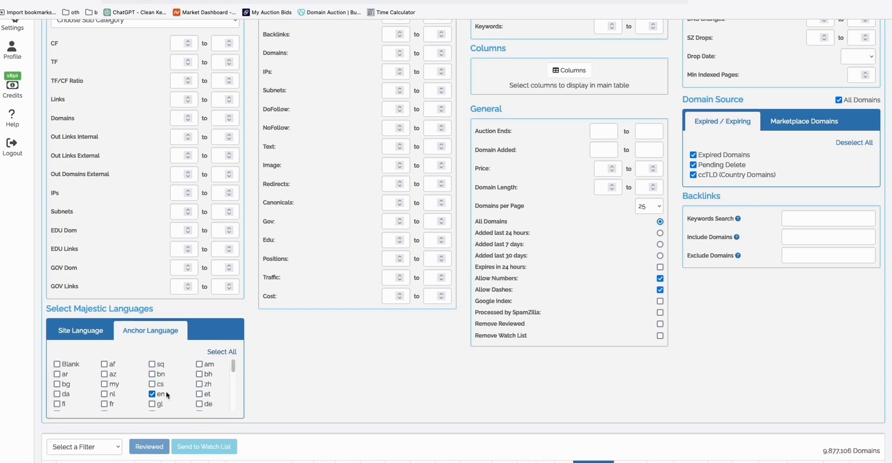
scroll(279, 375, "up", 1)
scroll(282, 375, "up", 1)
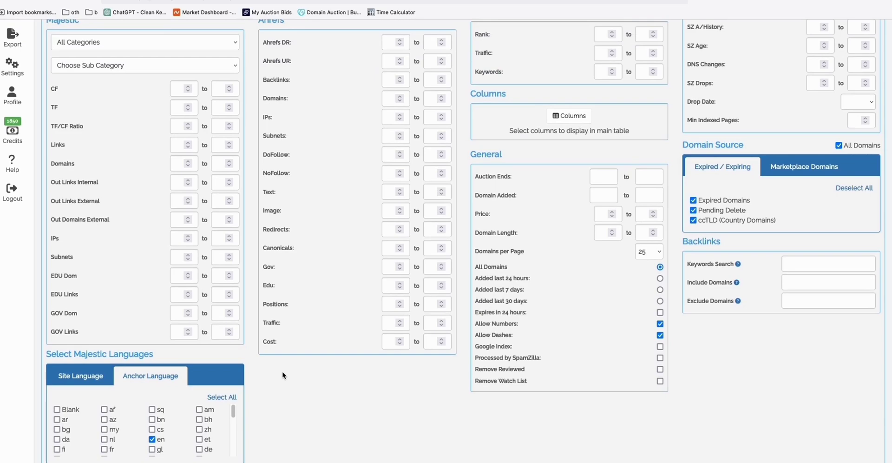
Set the minimum Ahrefs DR to 1 and apply the domain filter
scroll(283, 375, "up", 6)
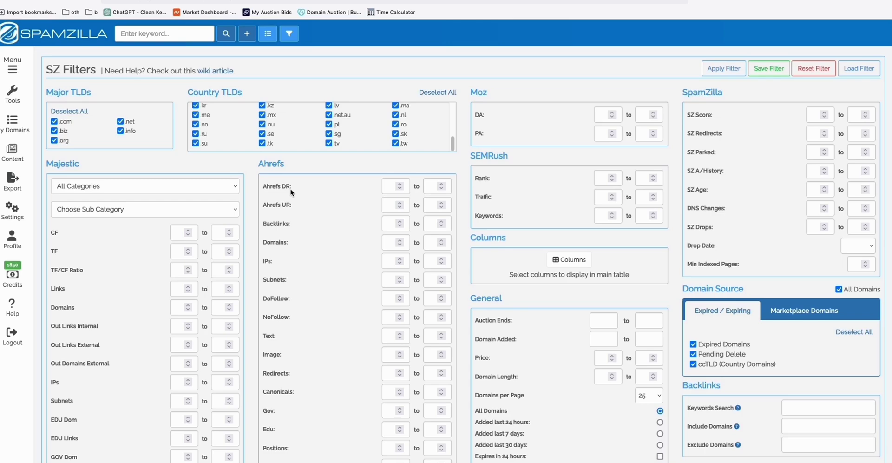
left_click(389, 188)
type("1")
scroll(371, 198, "down", 2)
scroll(373, 201, "up", 2)
left_click(719, 78)
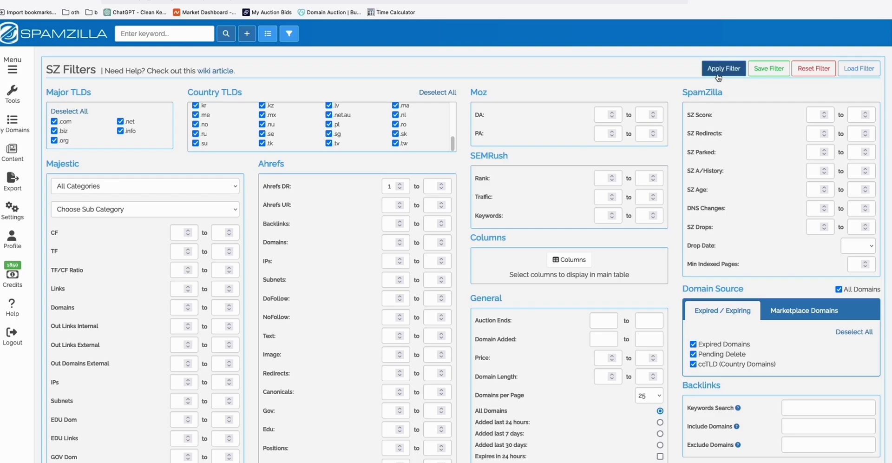
left_click(719, 74)
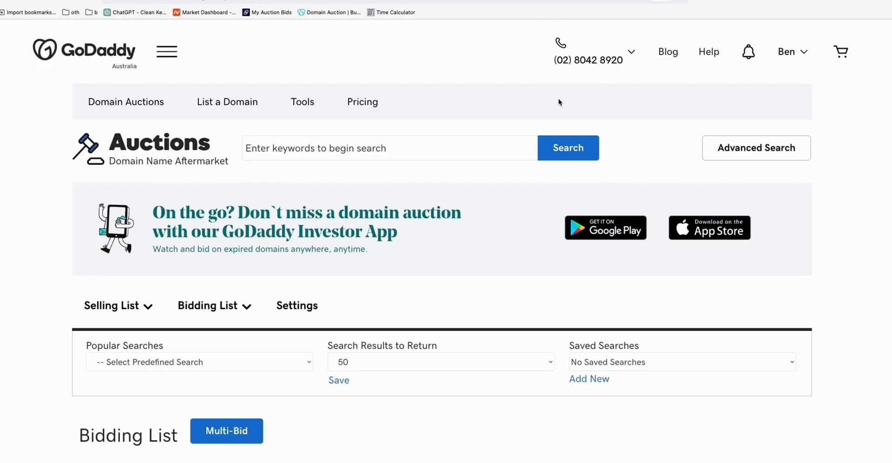
Switch to GoDaddy Auctions and review the sale prices and bids of the auctions that were not won
scroll(559, 101, "down", 2)
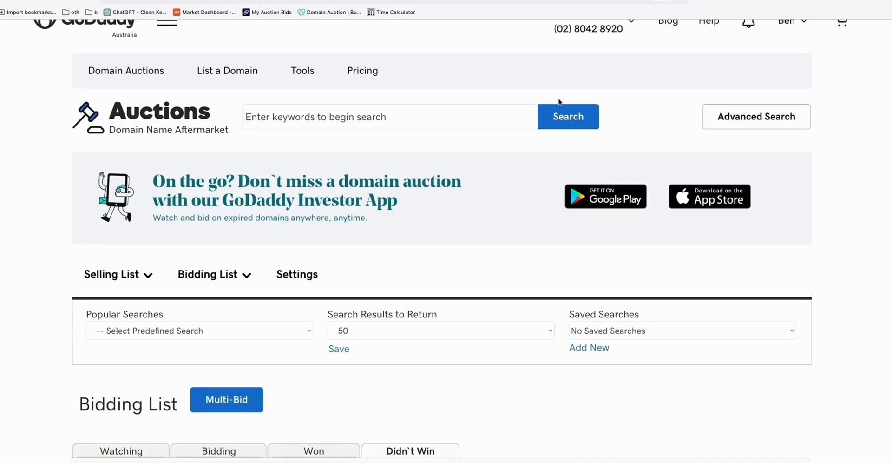
scroll(559, 102, "down", 3)
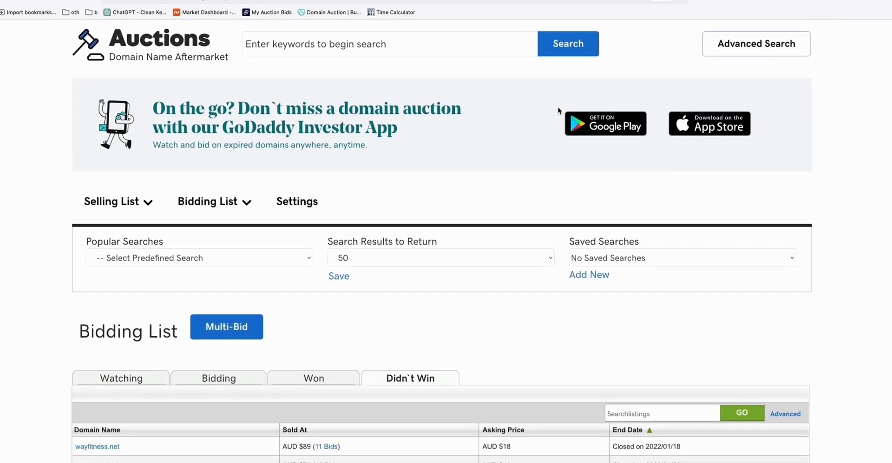
scroll(559, 112, "down", 5)
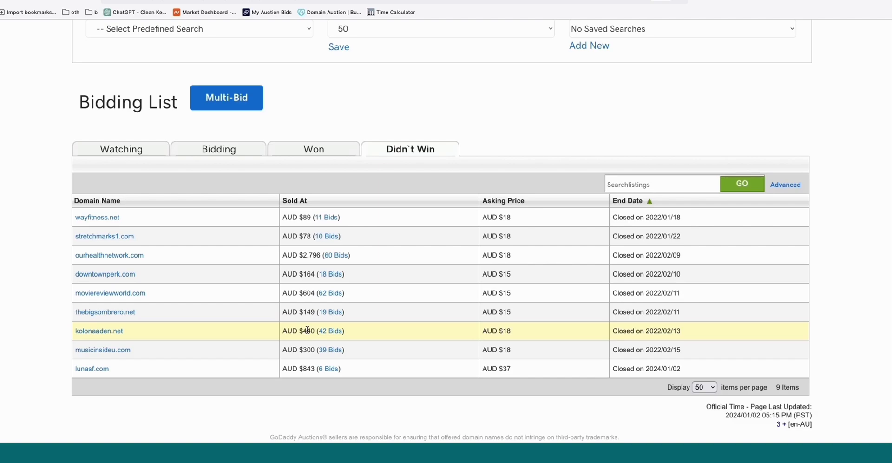
scroll(308, 331, "down", 1)
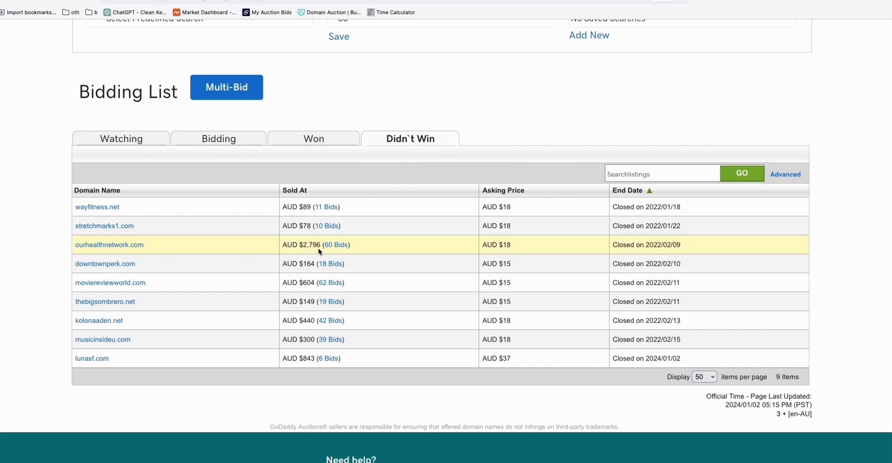
Search the won GoDaddy auctions with an earlier start date and review the purchased domains
left_click(345, 146)
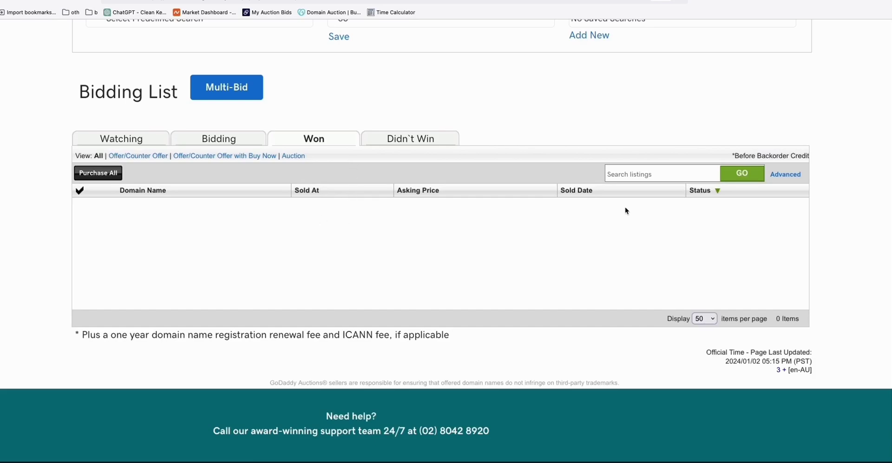
left_click(786, 179)
left_click(711, 241)
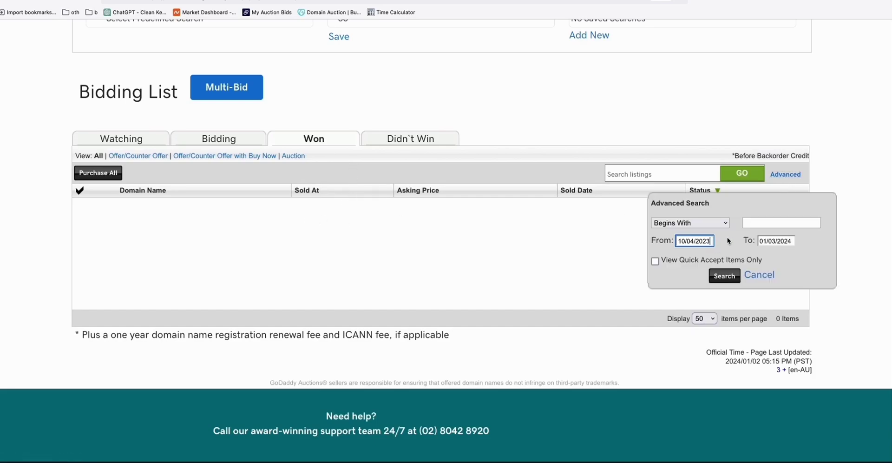
left_click(724, 275)
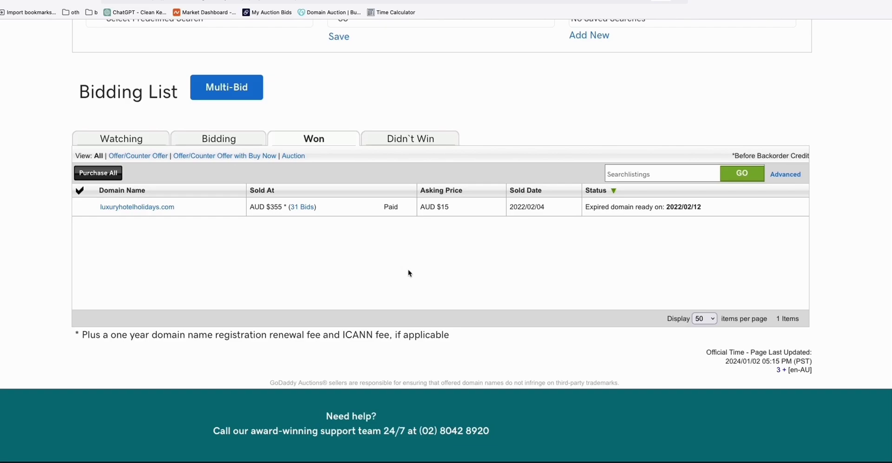
scroll(411, 272, "up", 2)
scroll(410, 273, "up", 5)
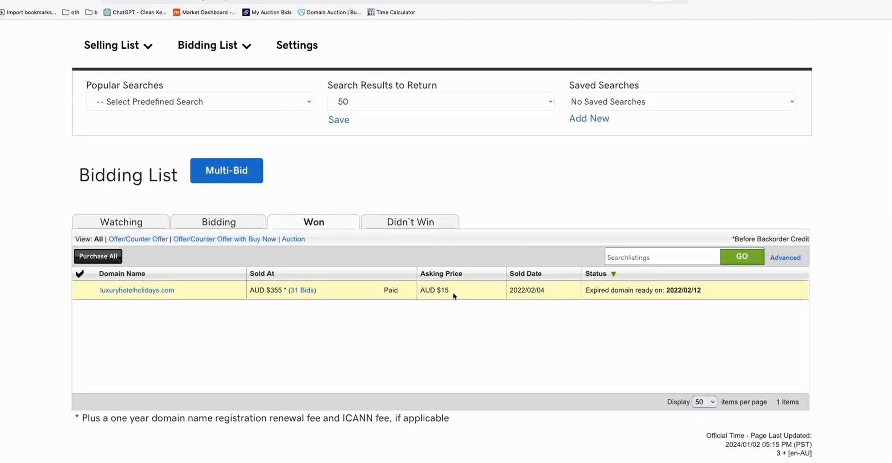
scroll(454, 296, "up", 5)
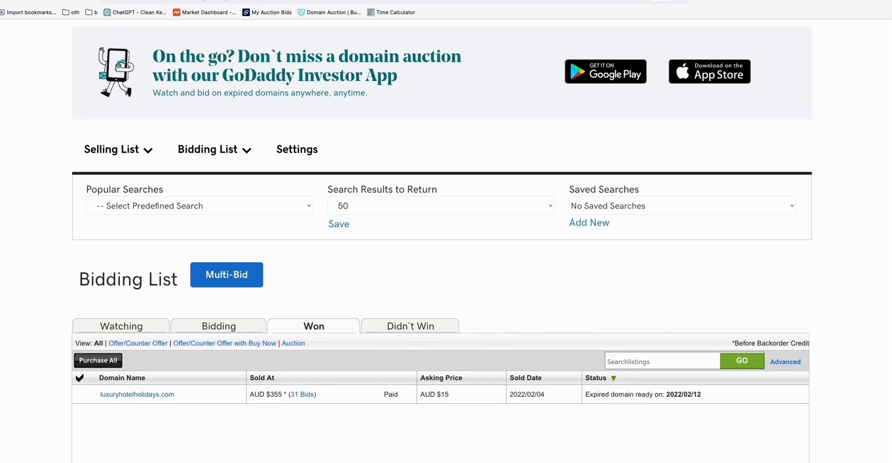
Switch to the Namecheap Market dashboard and review the price and bids for deescoffee.com
key("ctrl+Tab")
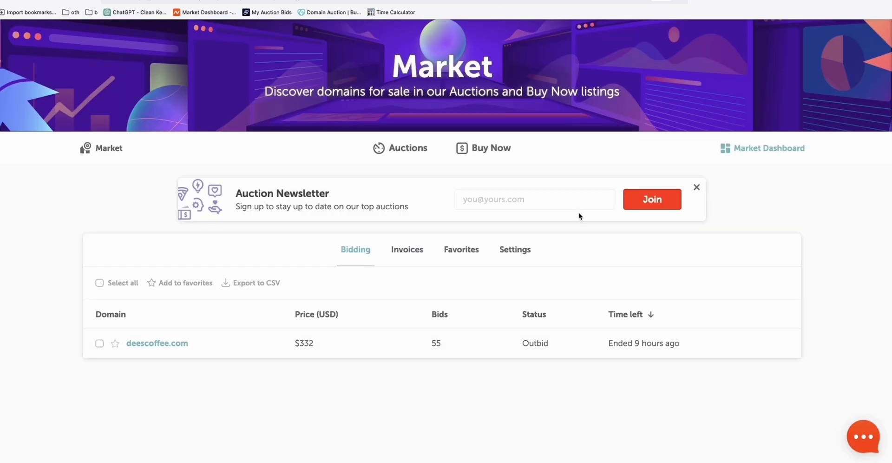
scroll(580, 215, "down", 2)
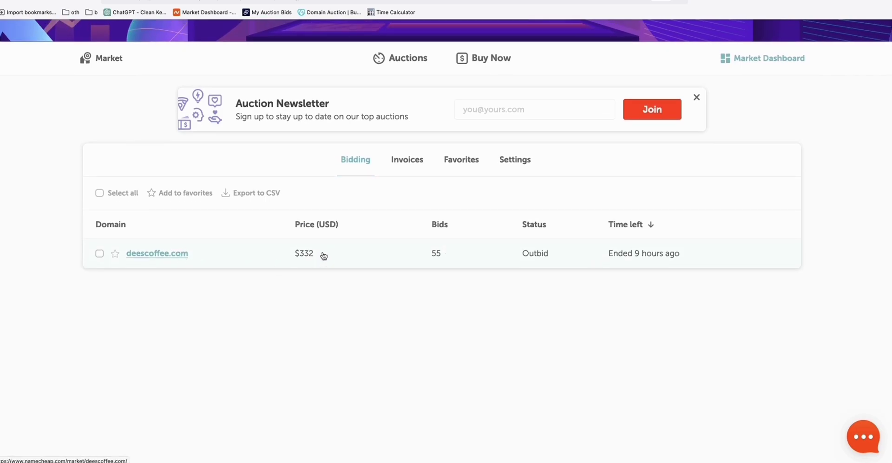
scroll(325, 260, "up", 1)
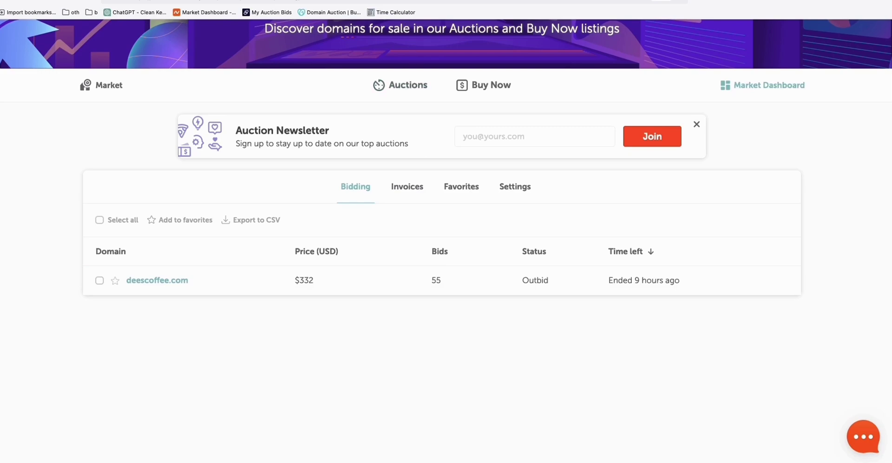
Return to the SpamZilla results, check the listed prices, and open the organic keywords of al-cazar.com in Ahrefs
key("ctrl+Tab")
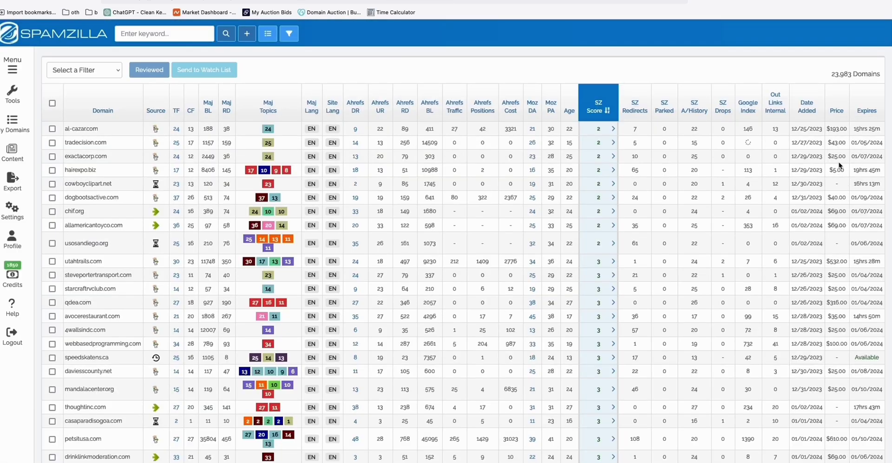
left_click_drag(839, 158, 825, 159)
right_click(356, 133)
left_click(363, 136)
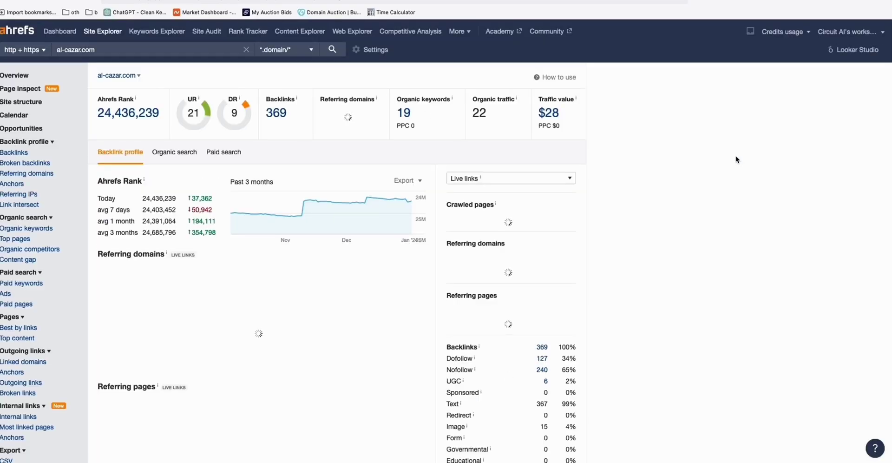
left_click(405, 113)
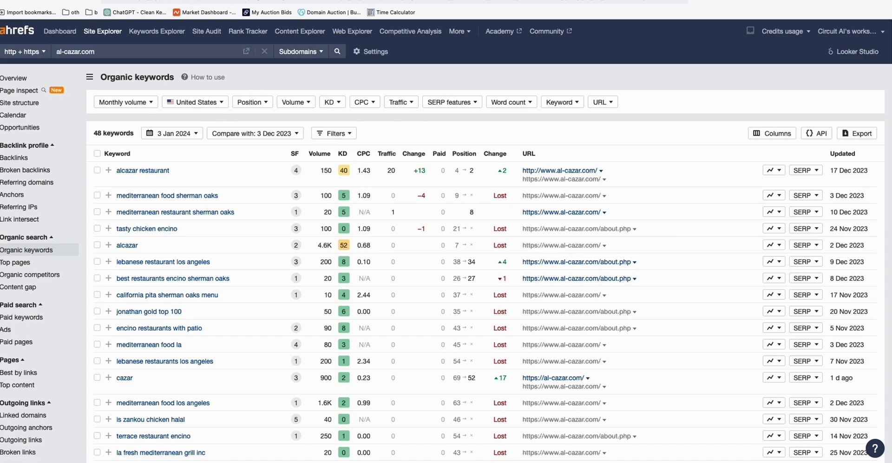
Go back to the SpamZilla results and open the organic keywords of avocerestaurant.com in Ahrefs
key("ctrl+Tab")
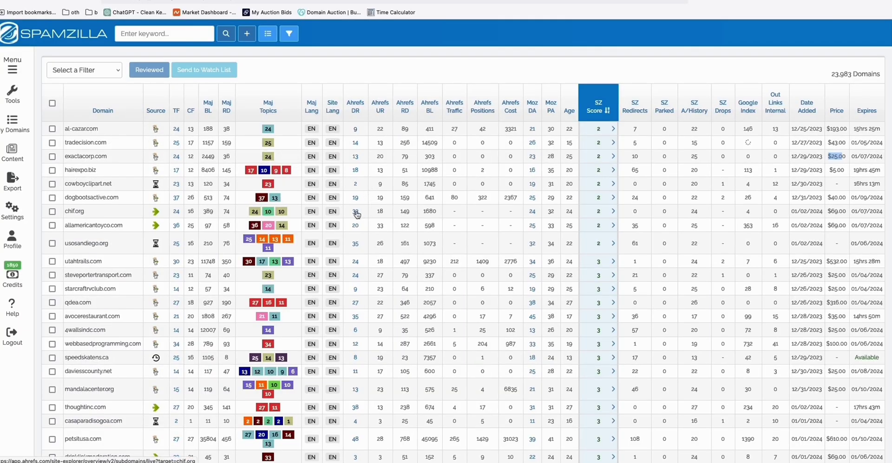
right_click(356, 319)
left_click(390, 263)
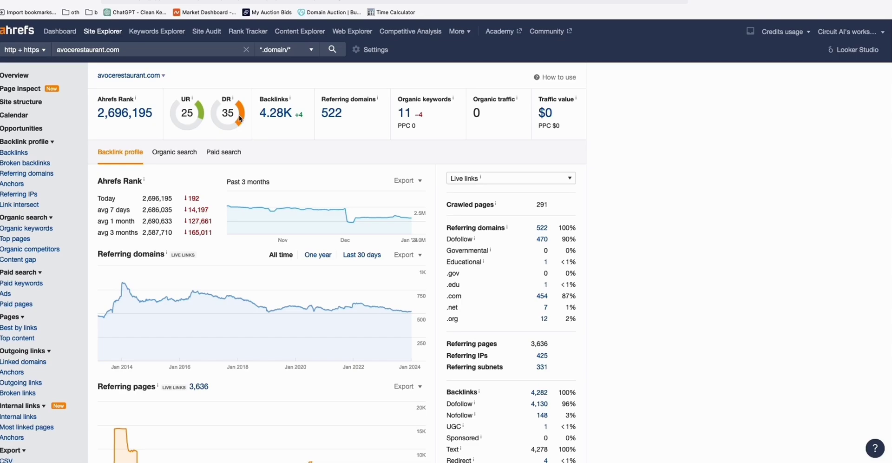
left_click(404, 114)
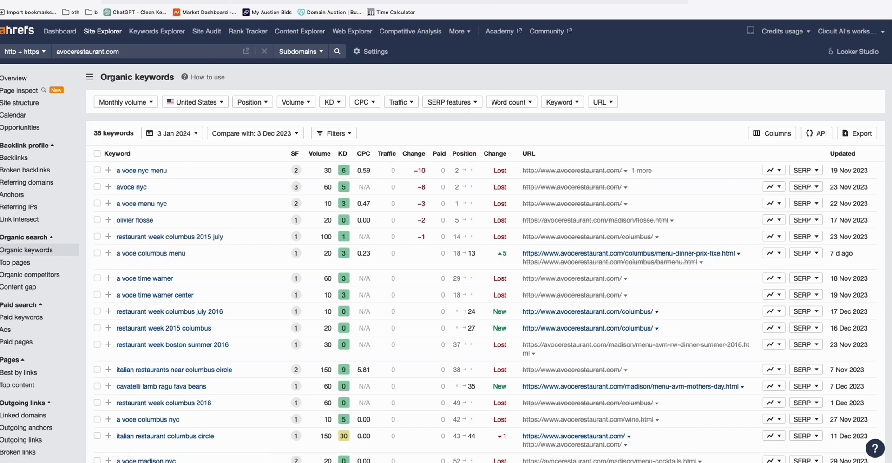
Look up the organic keywords of thecuttingvegblog.com in Site Explorer and examine their traffic and positions
left_click(57, 51)
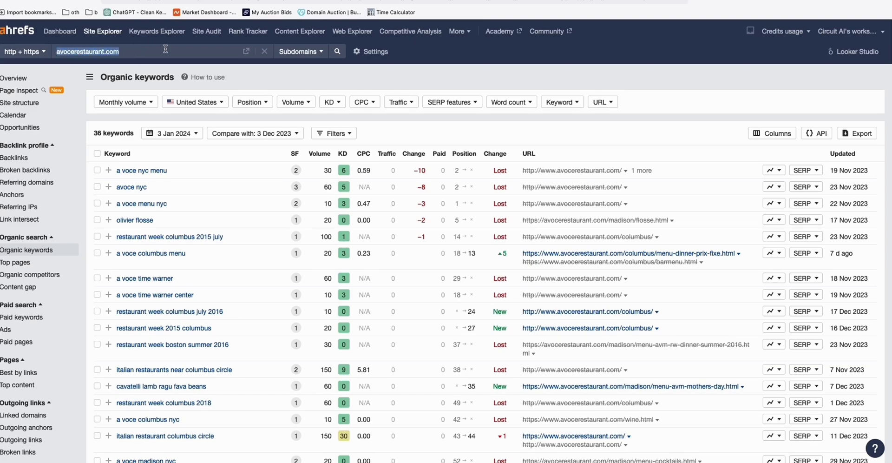
type("th")
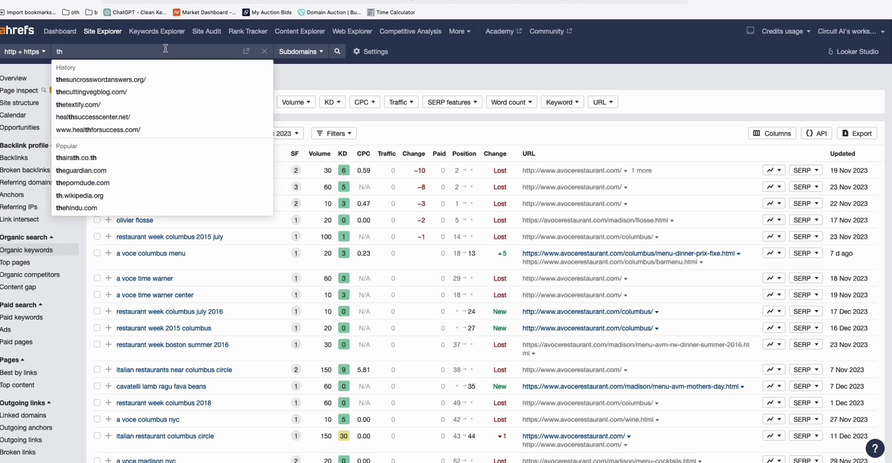
left_click(126, 93)
left_click(337, 51)
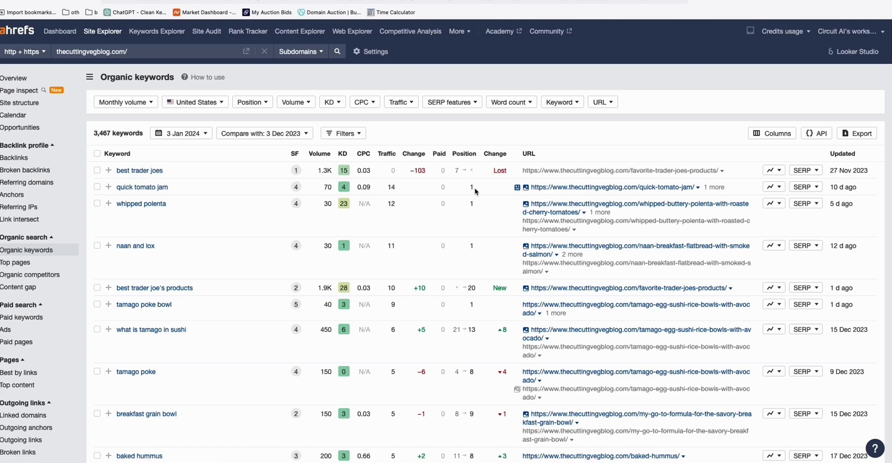
scroll(465, 223, "down", 1)
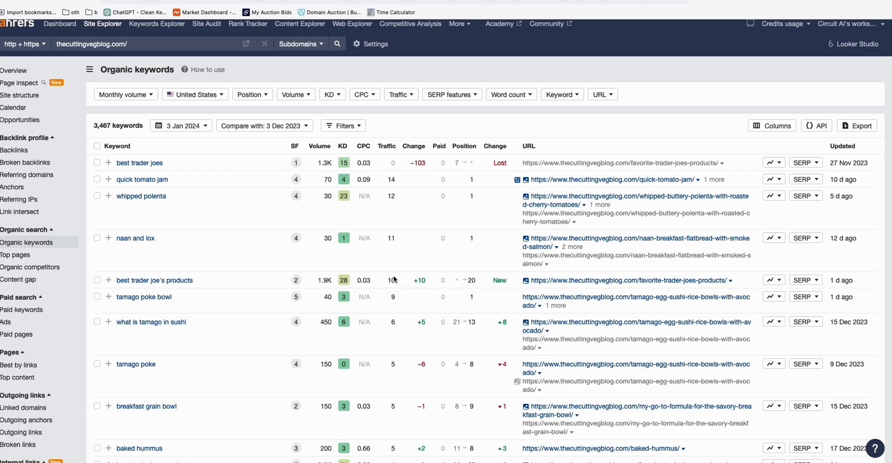
scroll(199, 166, "down", 1)
scroll(199, 167, "up", 1)
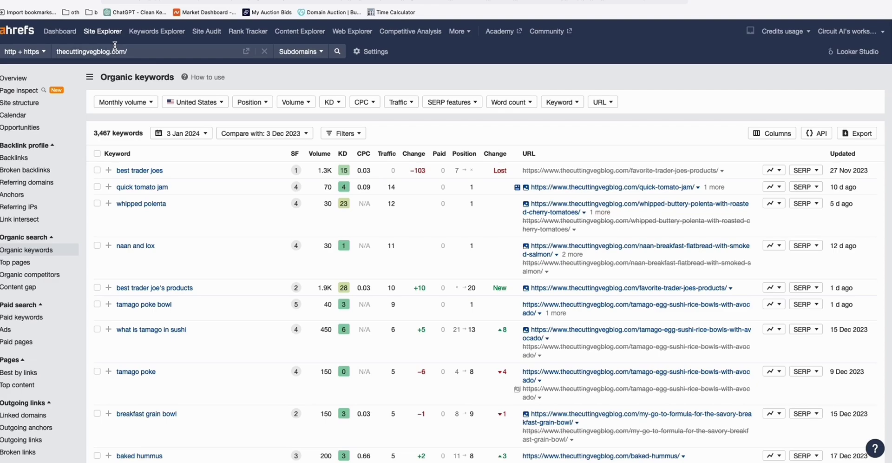
scroll(170, 201, "down", 2)
scroll(175, 205, "up", 2)
Reopen the SpamZilla filters, exclude pending-delete and ccTLD sources so only Expired Domains remain, and apply the filter
key("ctrl+Tab")
scroll(169, 205, "down", 1)
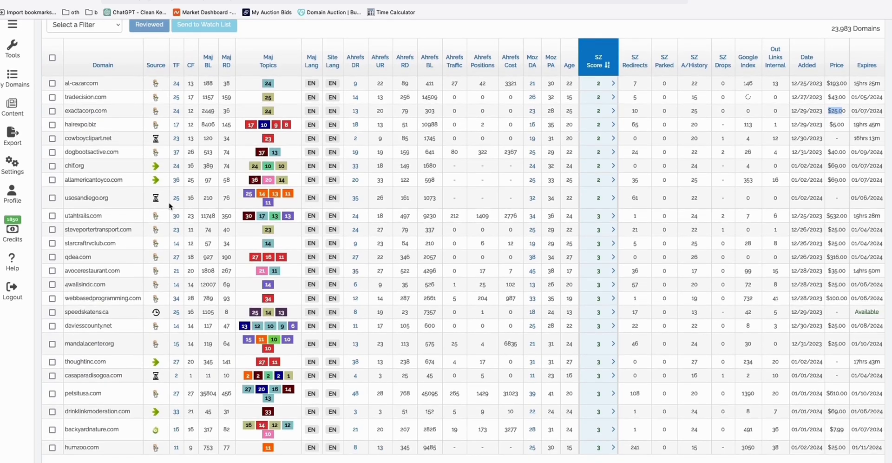
scroll(169, 204, "up", 1)
left_click(289, 33)
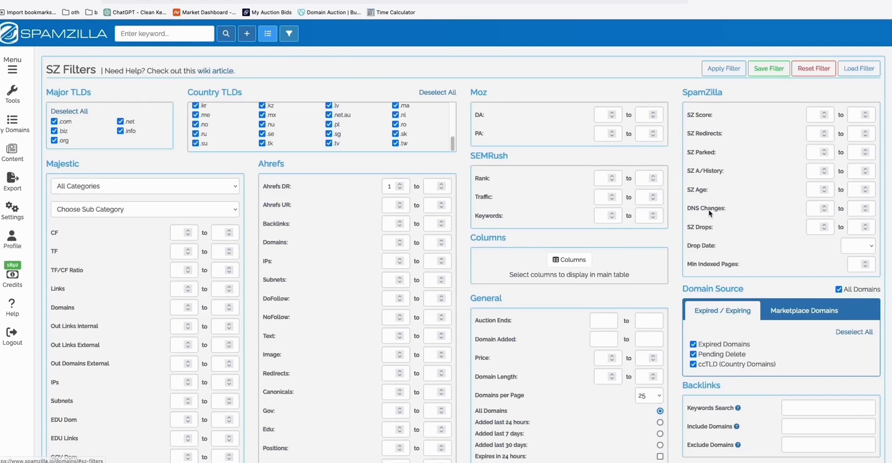
scroll(709, 212, "down", 2)
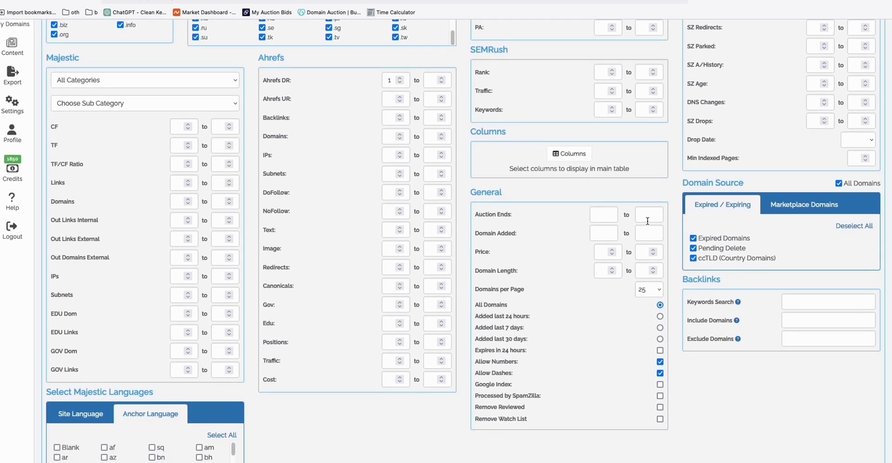
left_click(693, 248)
left_click(693, 257)
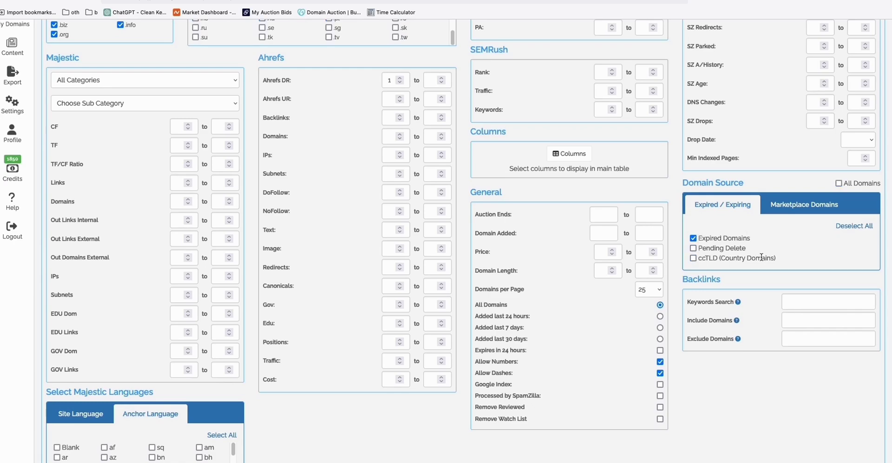
left_click(806, 210)
left_click(760, 212)
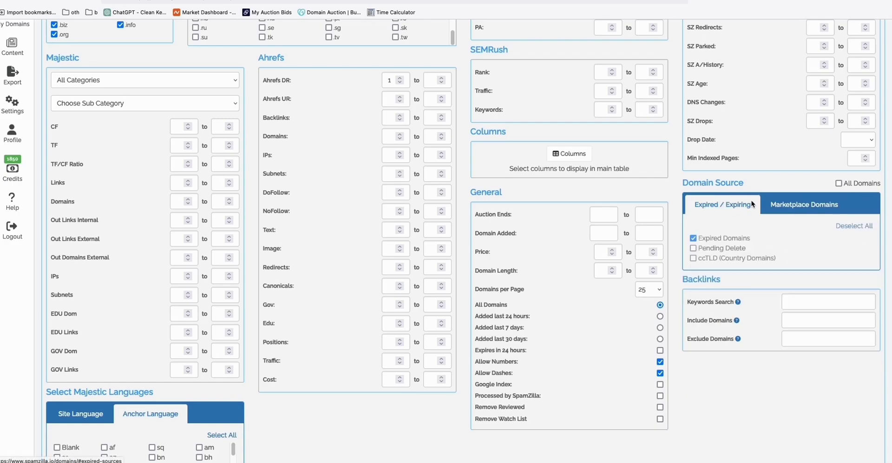
scroll(557, 272, "up", 3)
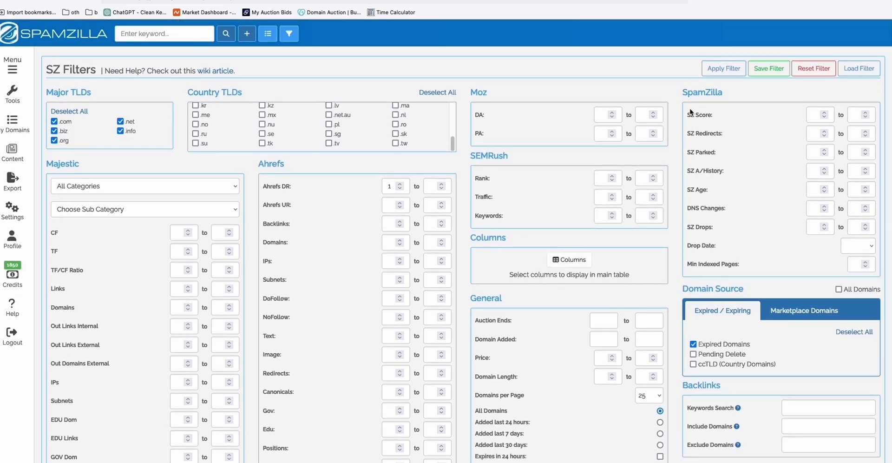
left_click(723, 69)
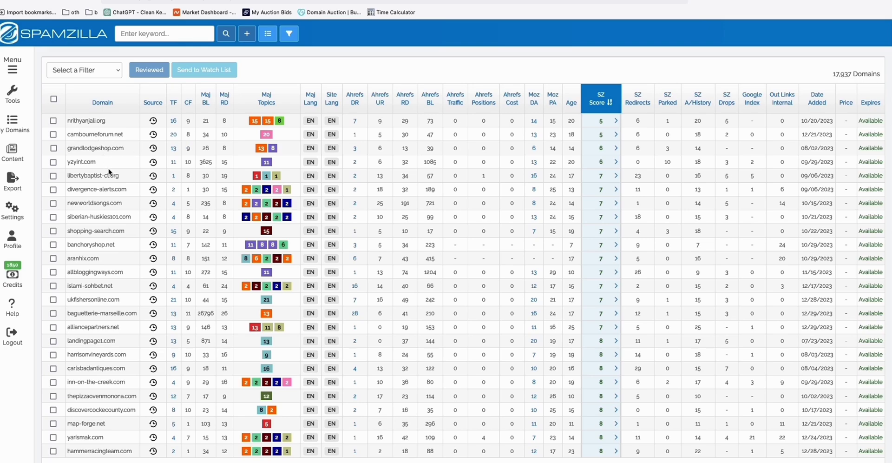
Look through the names of the available expired domains in the filtered list
scroll(110, 172, "down", 1)
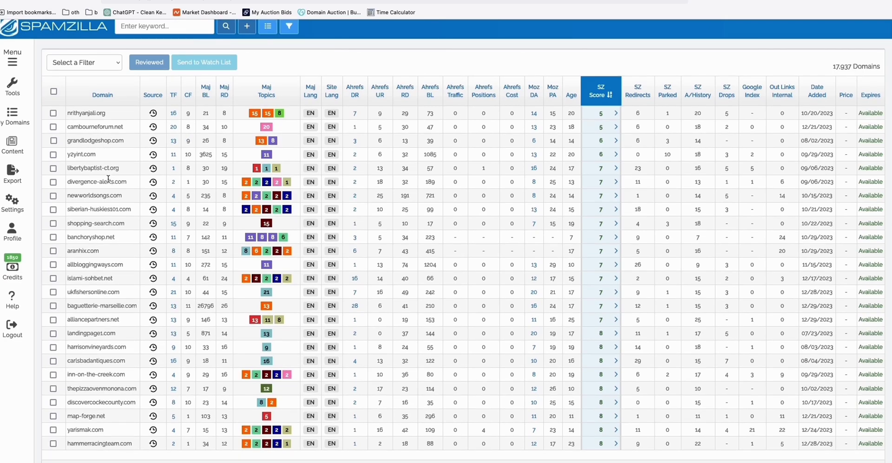
scroll(108, 178, "down", 1)
left_click_drag(80, 218, 122, 222)
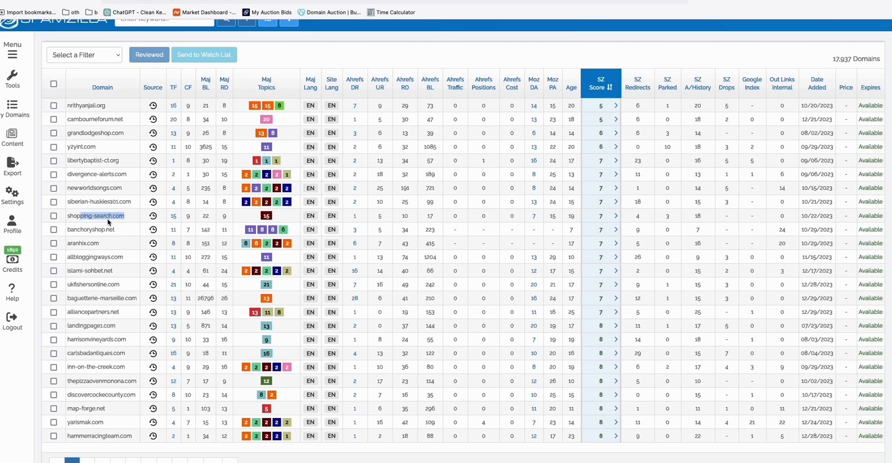
Expand the SZ Score details of shopping-search.com and preview its archived page from 02/02/2011
left_click(116, 216)
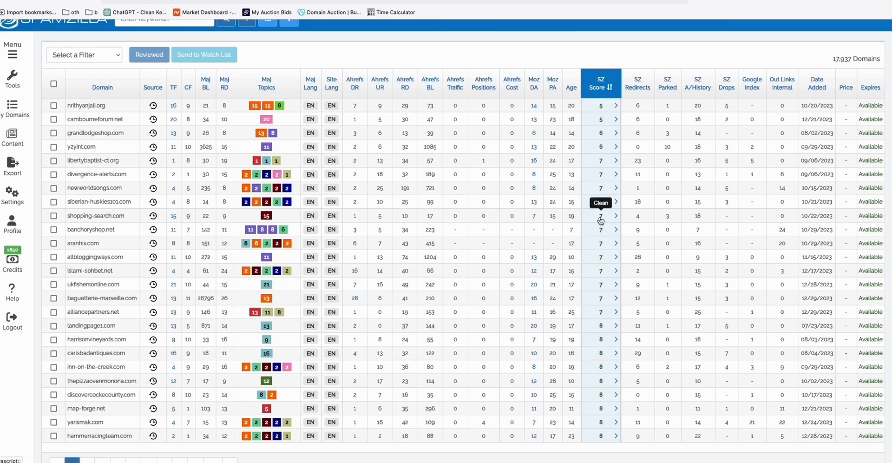
left_click(615, 216)
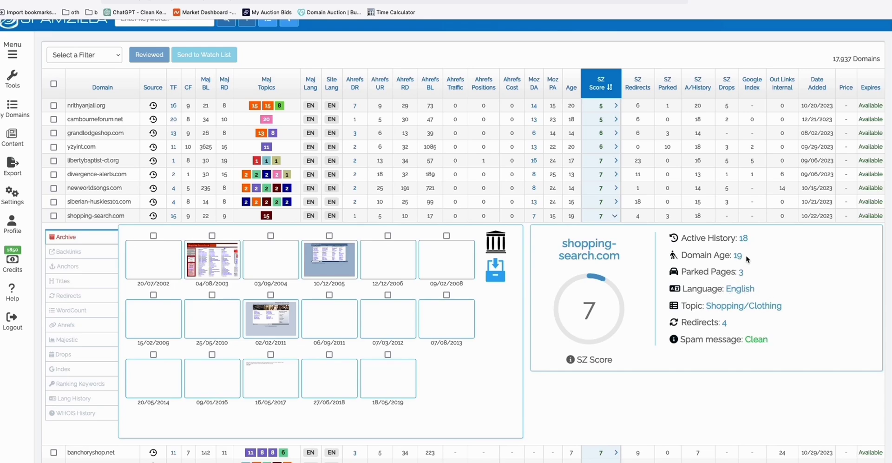
mouse_move(287, 319)
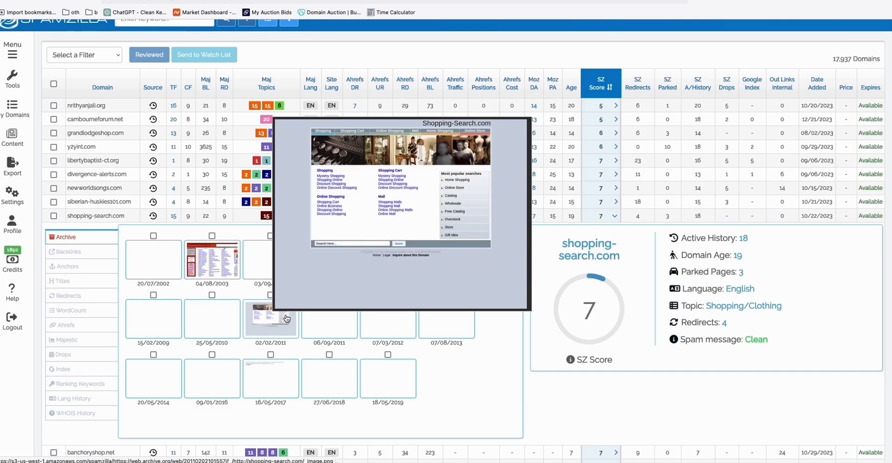
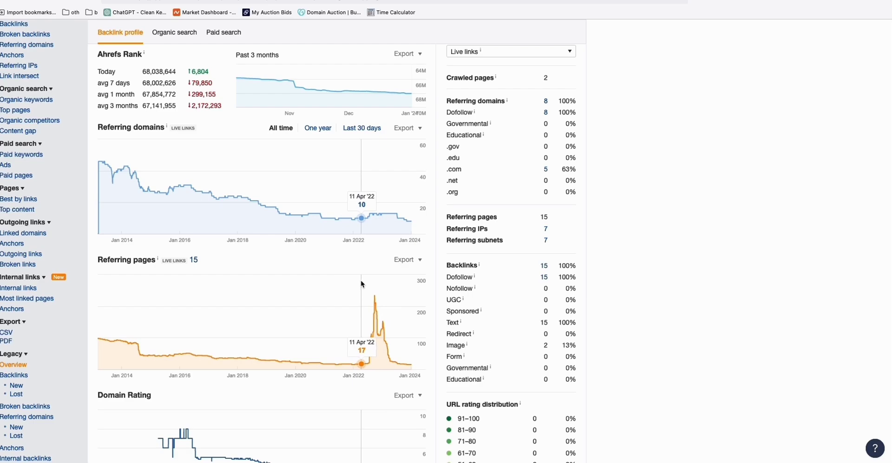
Review the backlink profile of shopping-search.com in Ahrefs, return to SpamZilla and collapse the domain's details
scroll(362, 286, "up", 3)
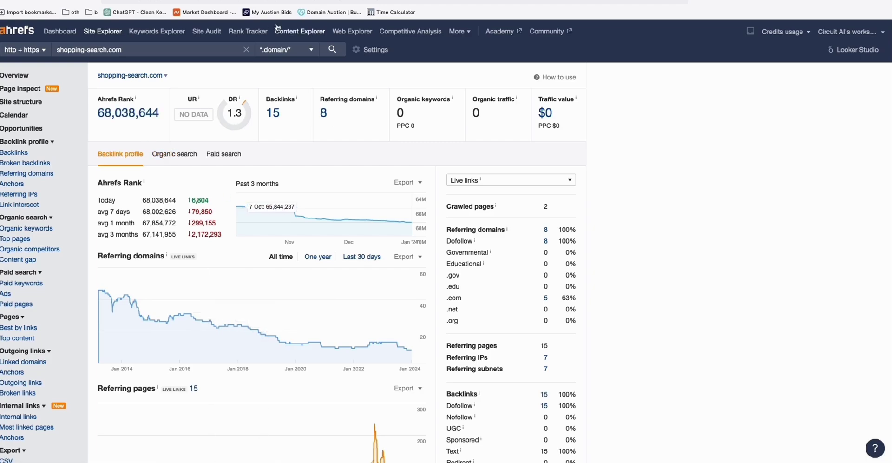
key("ctrl+Tab")
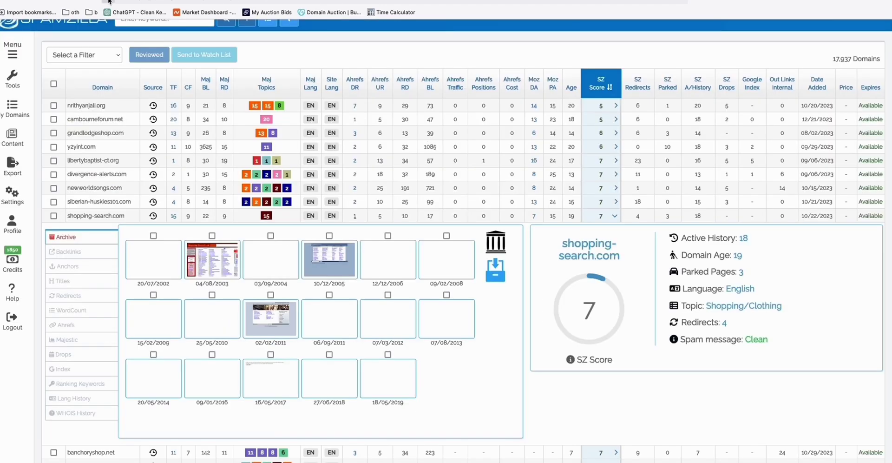
left_click(615, 216)
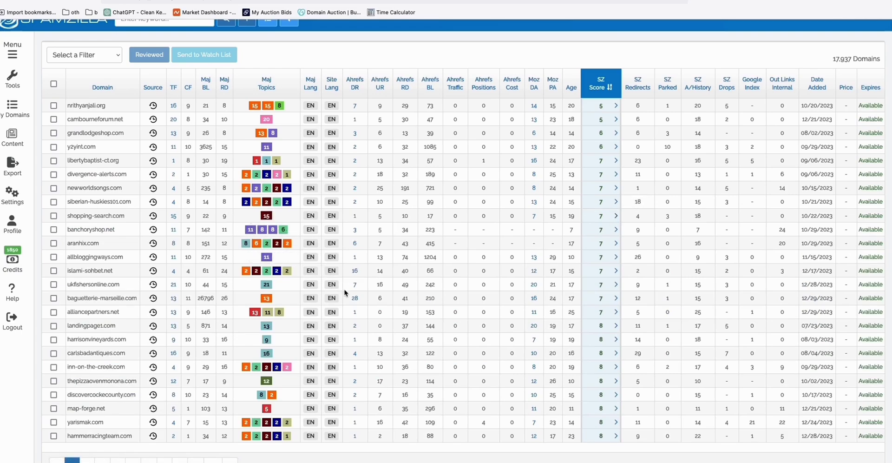
Look through the first page of available domains and their metrics, including hammerracingteam.com and allbloggingways.com
scroll(345, 292, "up", 1)
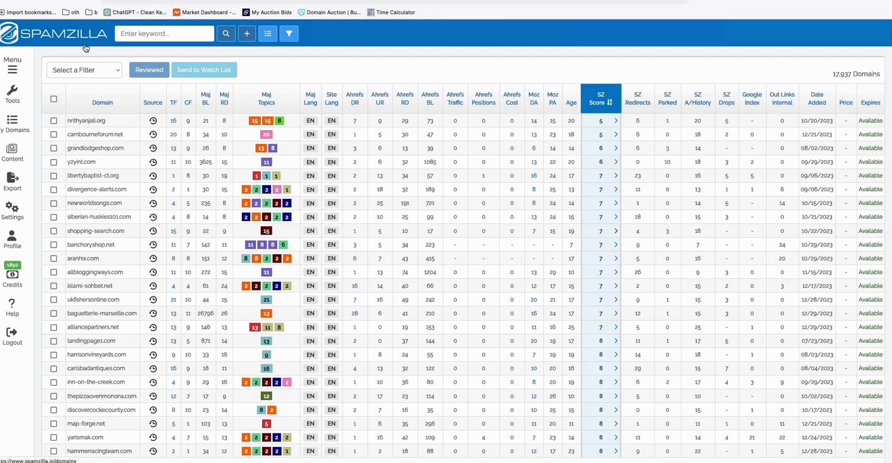
scroll(353, 207, "down", 3)
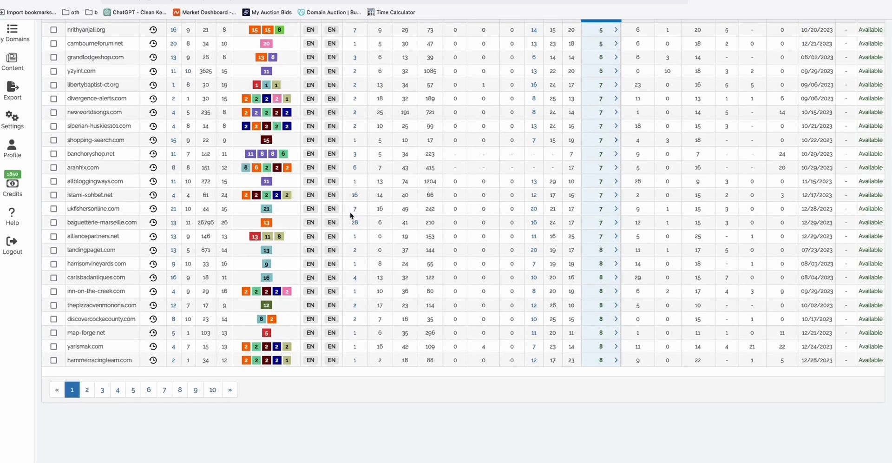
double_click(120, 360)
left_click(123, 362)
double_click(108, 360)
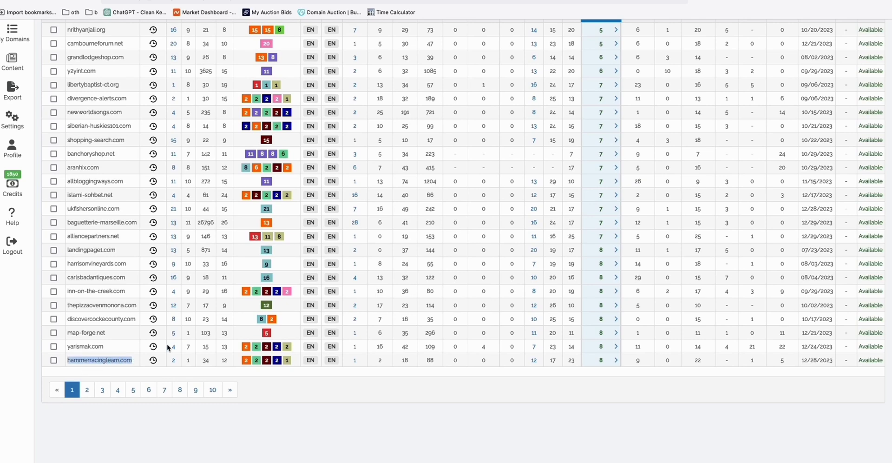
scroll(227, 311, "up", 1)
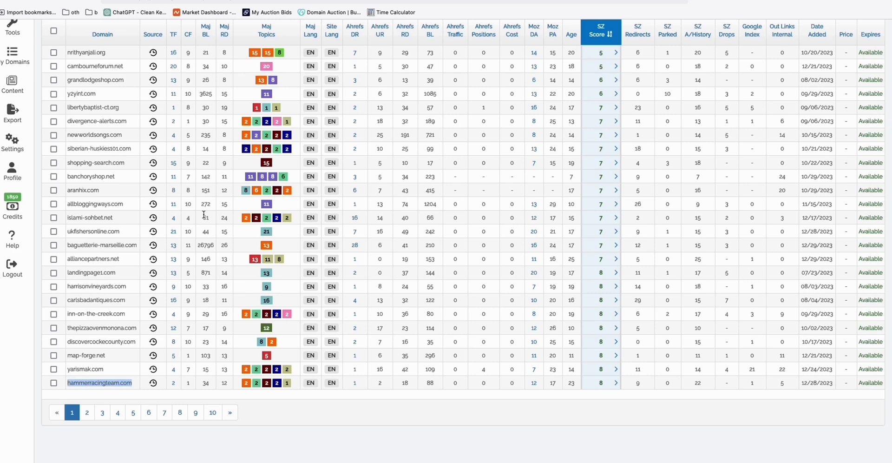
scroll(274, 212, "up", 1)
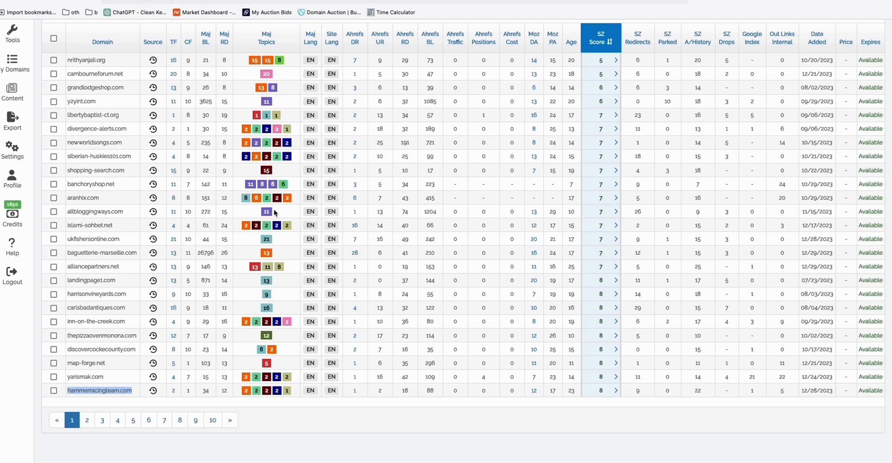
scroll(390, 231, "up", 5)
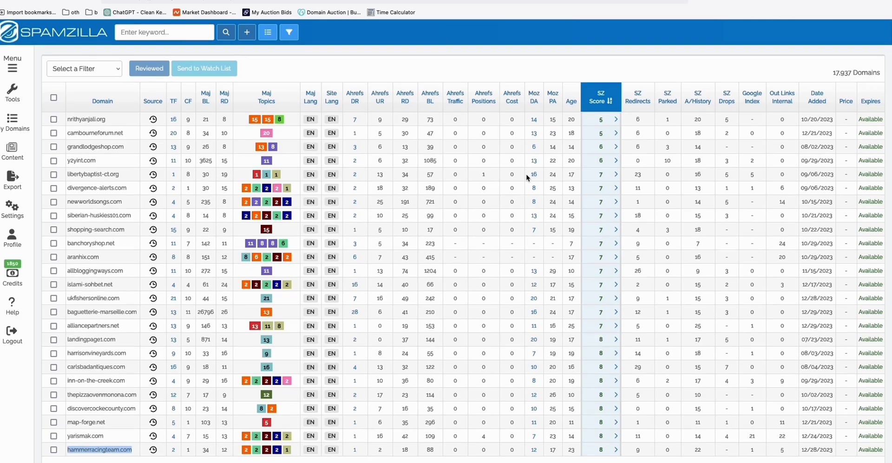
scroll(528, 177, "down", 1)
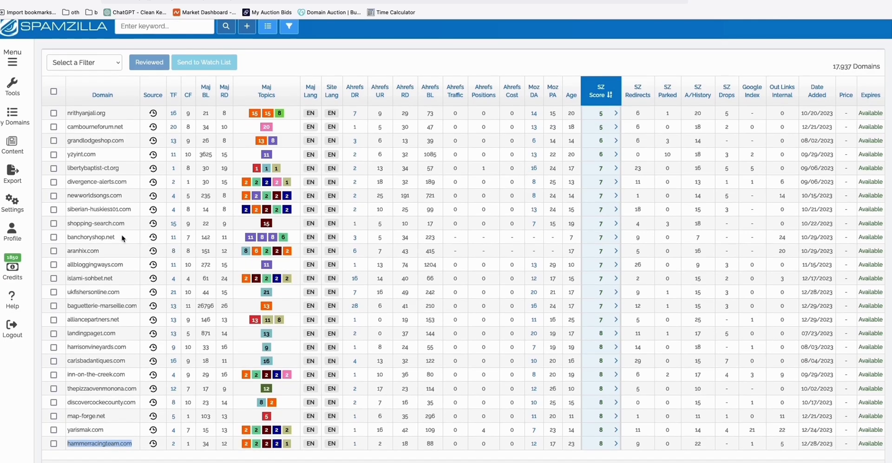
double_click(112, 264)
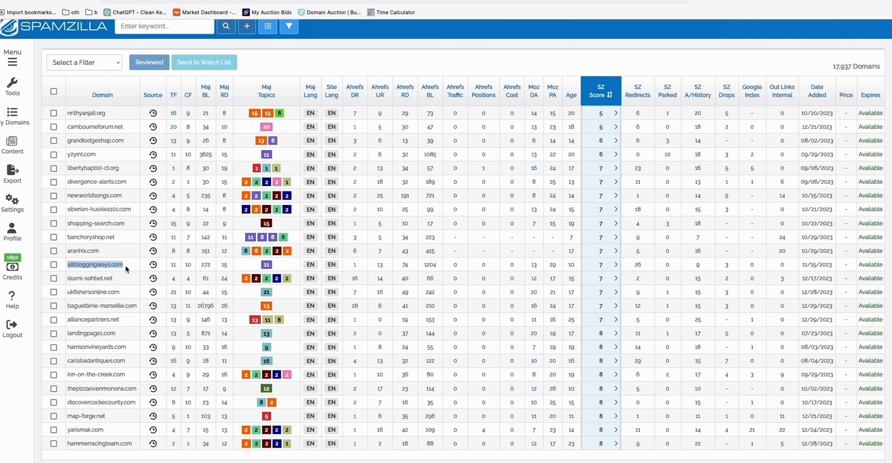
left_click(126, 269)
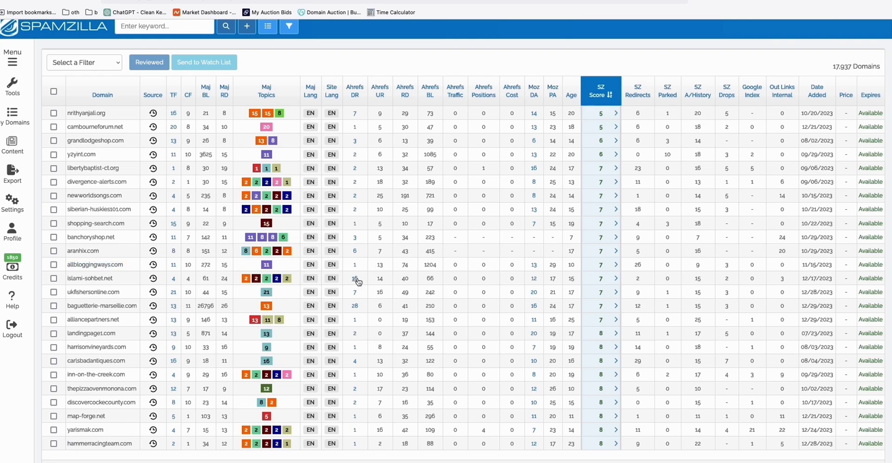
scroll(99, 325, "down", 2)
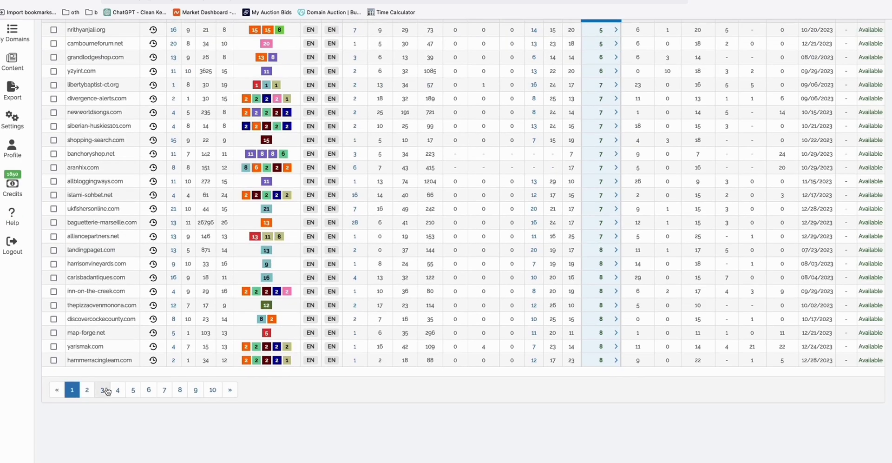
Go to page 2 of the results and sort the domains by SZ Score from highest to lowest
left_click(89, 391)
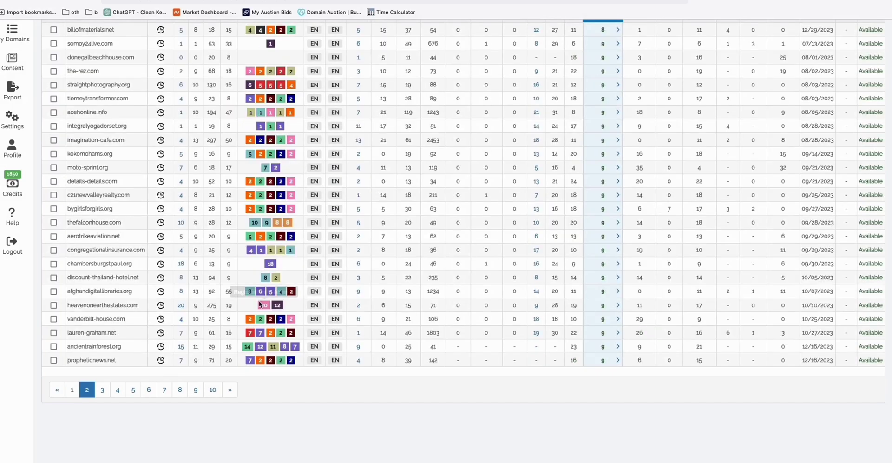
scroll(566, 149, "up", 1)
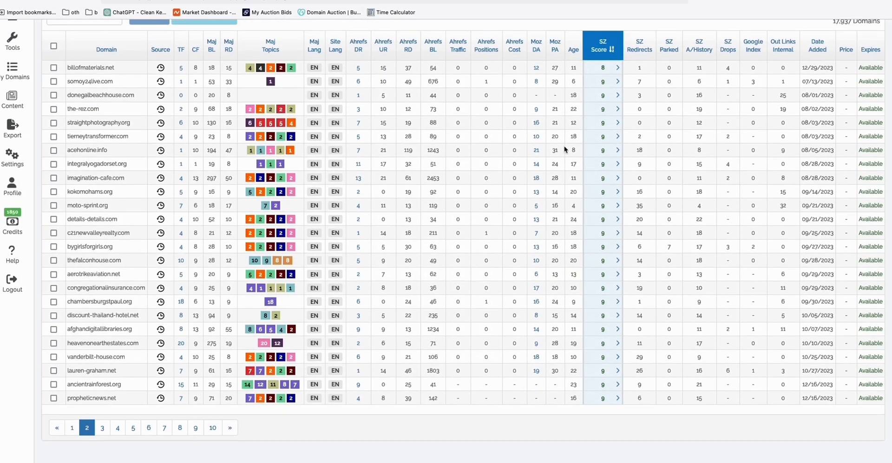
left_click(603, 53)
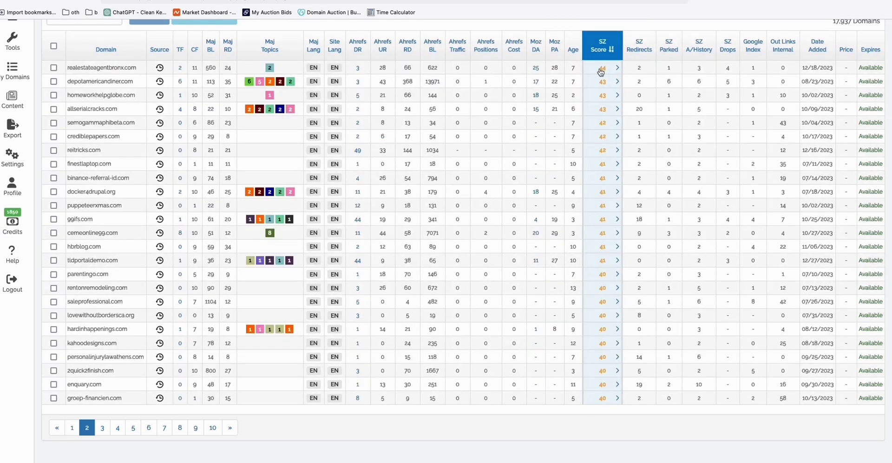
Expand the details of realestateagentbronx.com, examine its archive history and spam message, and collapse them again
scroll(605, 47, "up", 2)
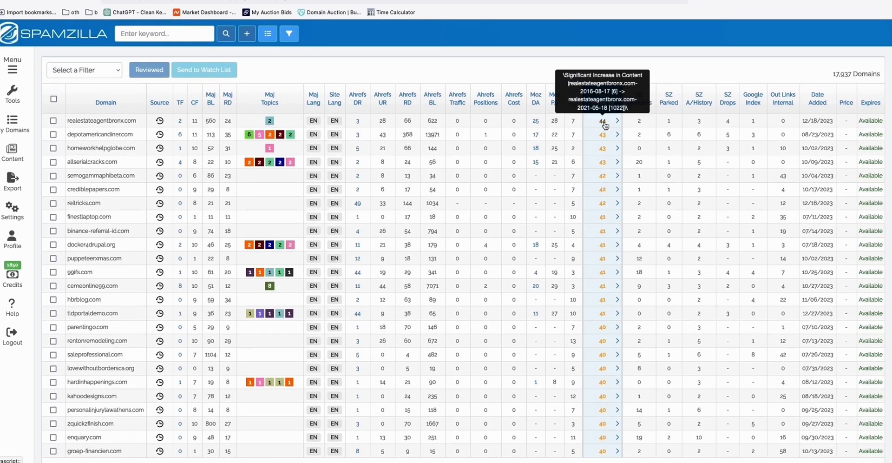
left_click(617, 122)
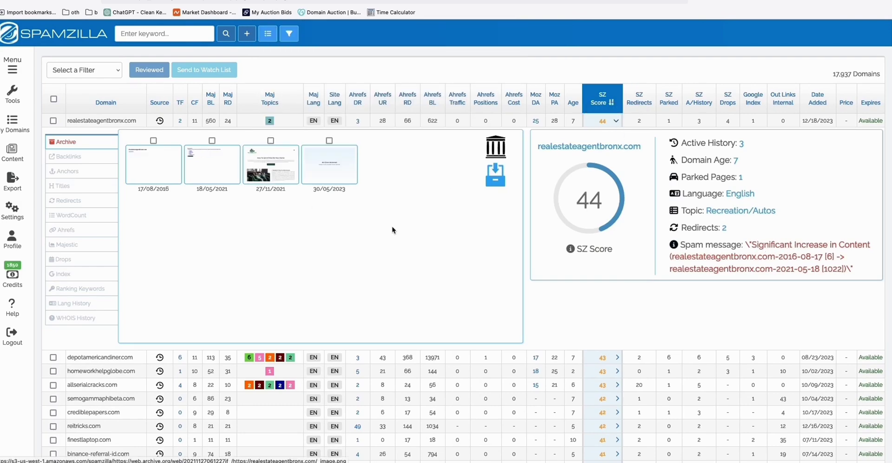
left_click(616, 122)
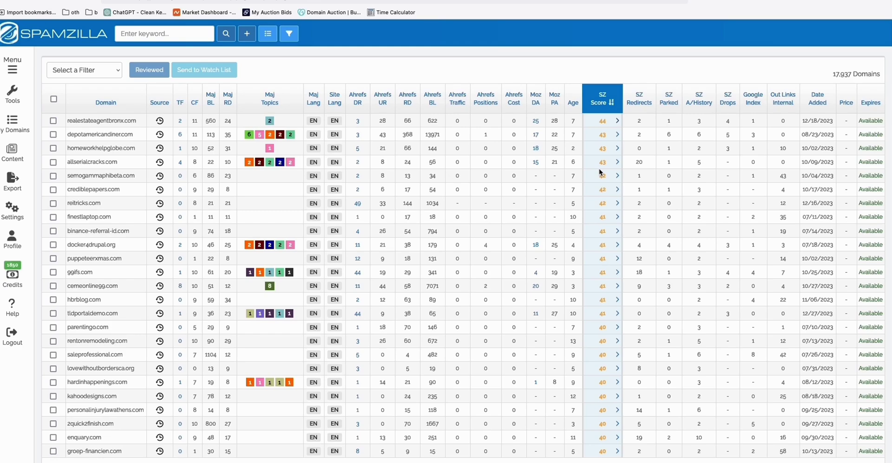
Reopen the SpamZilla filters and check the TLD, Ahrefs DR, anchor language and site language settings
scroll(604, 172, "down", 2)
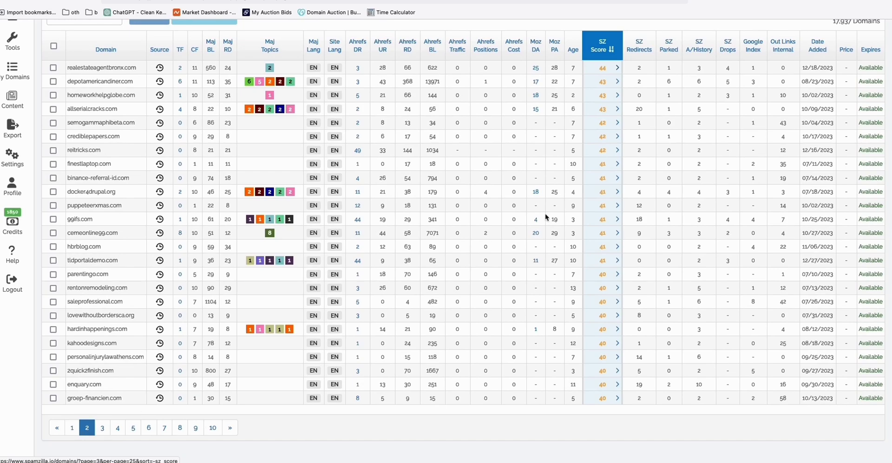
scroll(547, 215, "up", 2)
left_click(289, 33)
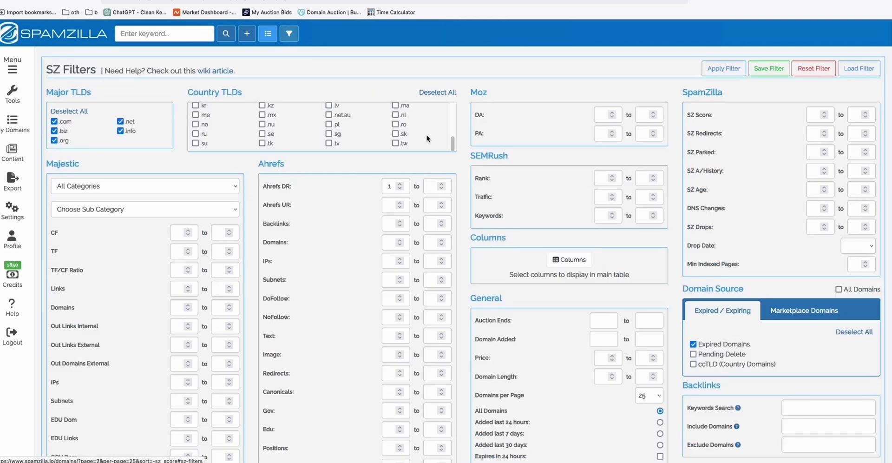
scroll(446, 161, "down", 1)
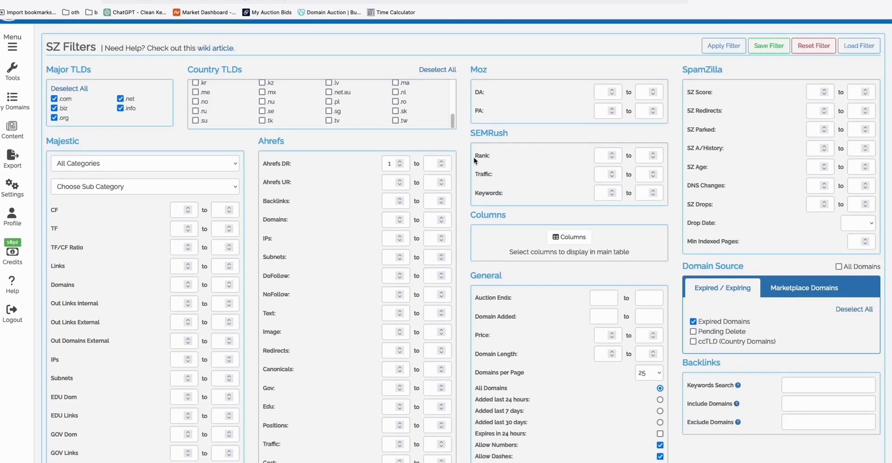
scroll(476, 162, "down", 5)
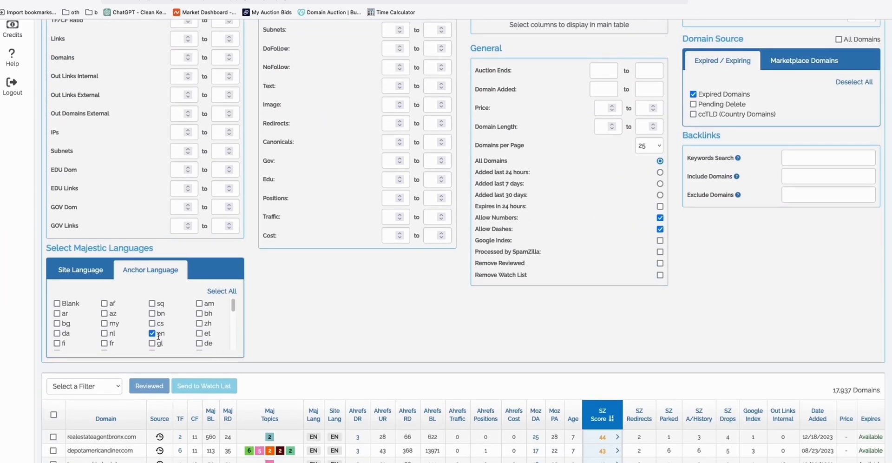
left_click(80, 270)
scroll(204, 311, "up", 5)
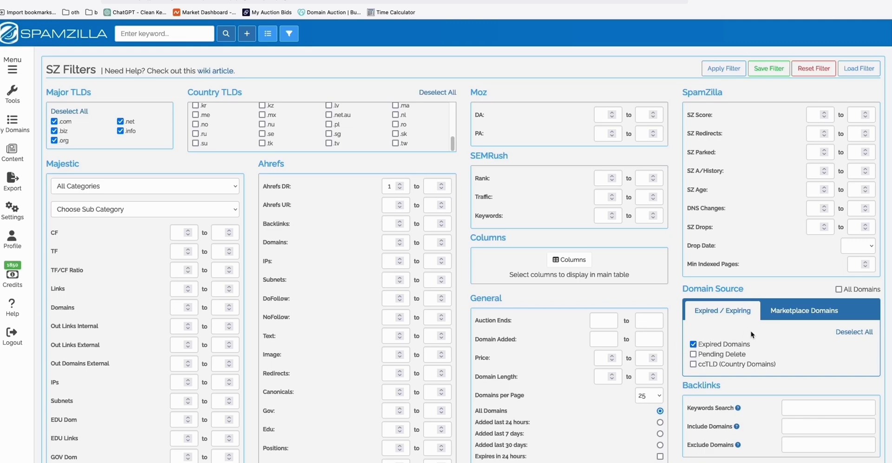
Add GoDaddy Auctions and Namecheap Auctions as marketplace domain sources and apply the filter
left_click(793, 320)
left_click(694, 344)
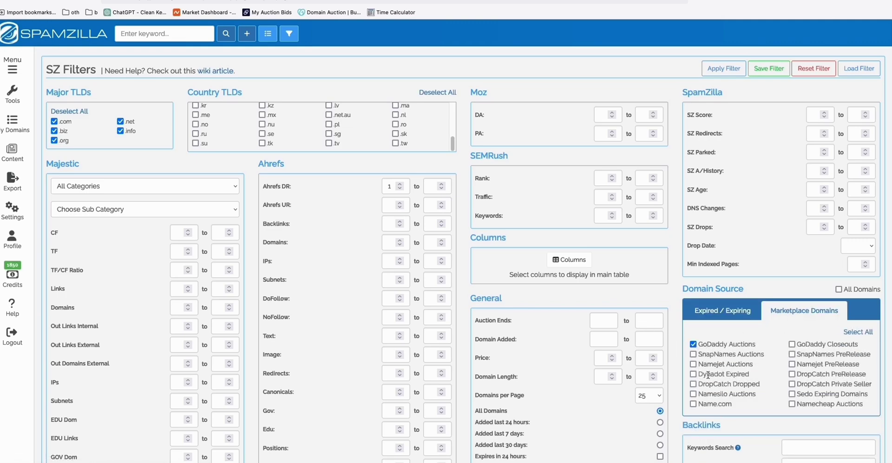
left_click(792, 404)
left_click(741, 74)
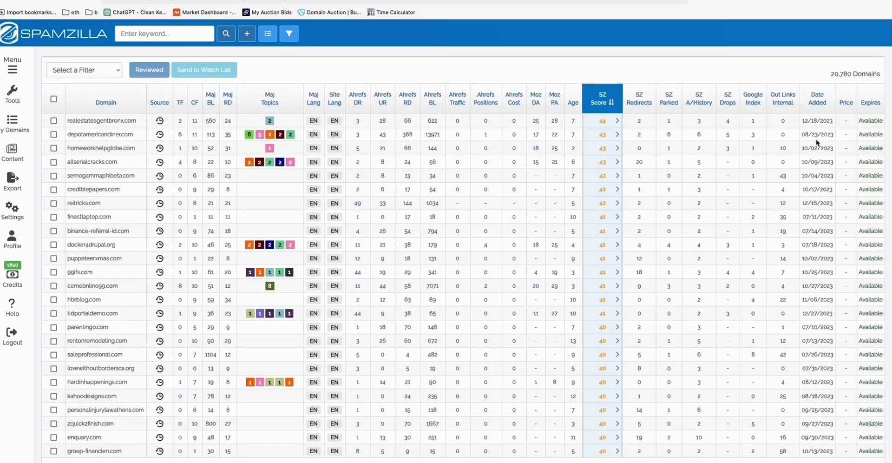
Sort the results by expiry date with the latest first and examine the prices and end times of the auction domains
left_click(870, 103)
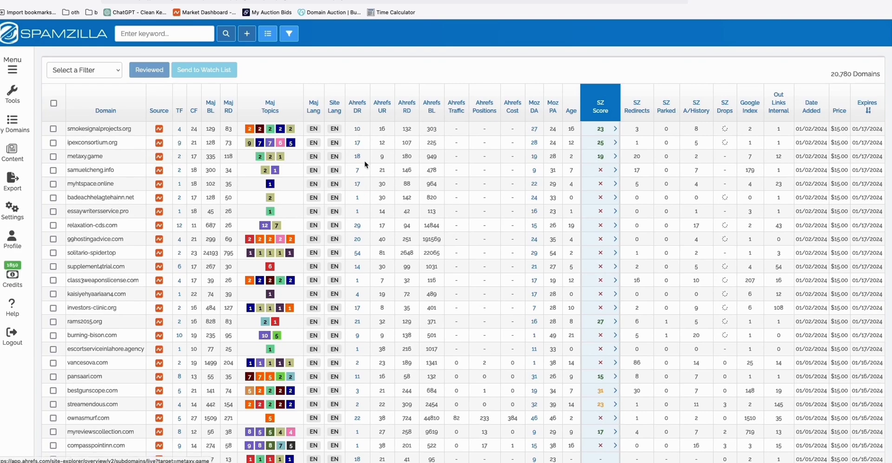
scroll(378, 174, "down", 1)
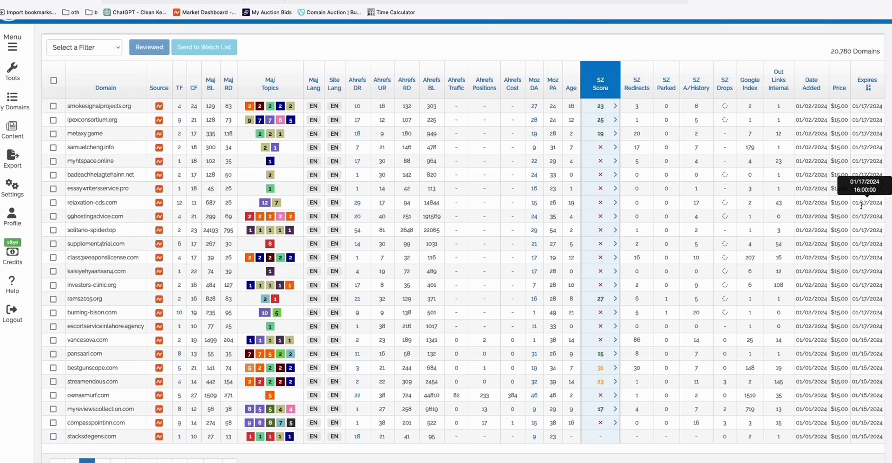
left_click_drag(831, 202, 843, 202)
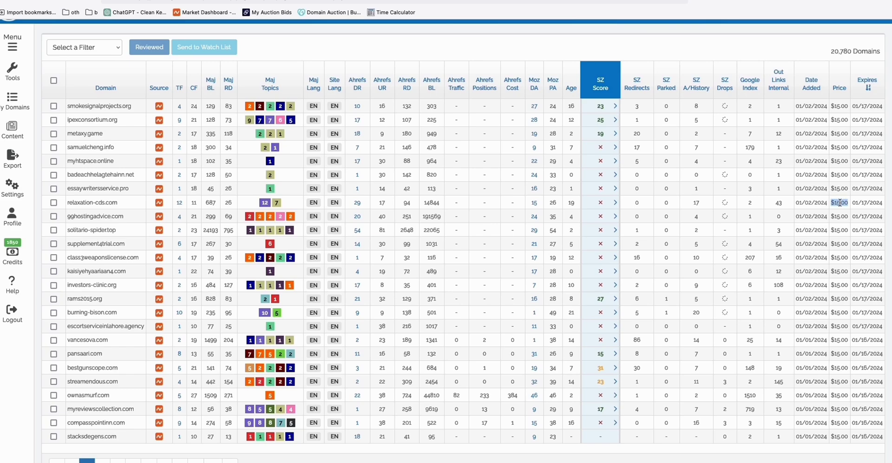
scroll(560, 223, "down", 1)
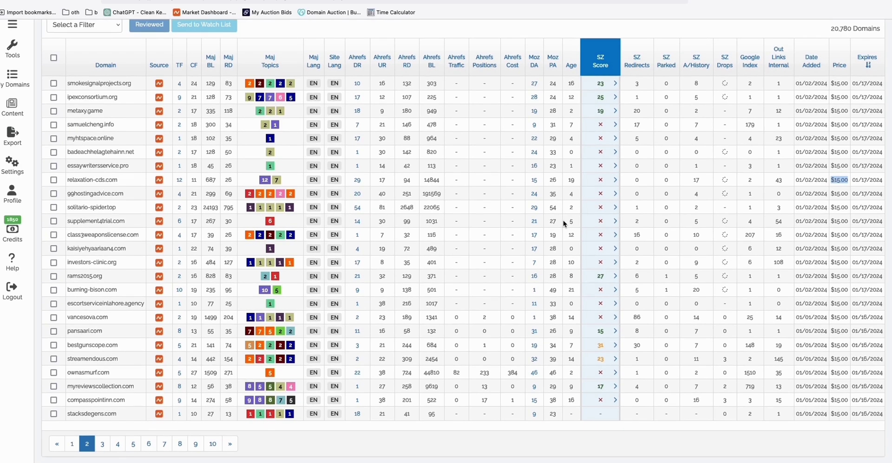
scroll(471, 193, "up", 2)
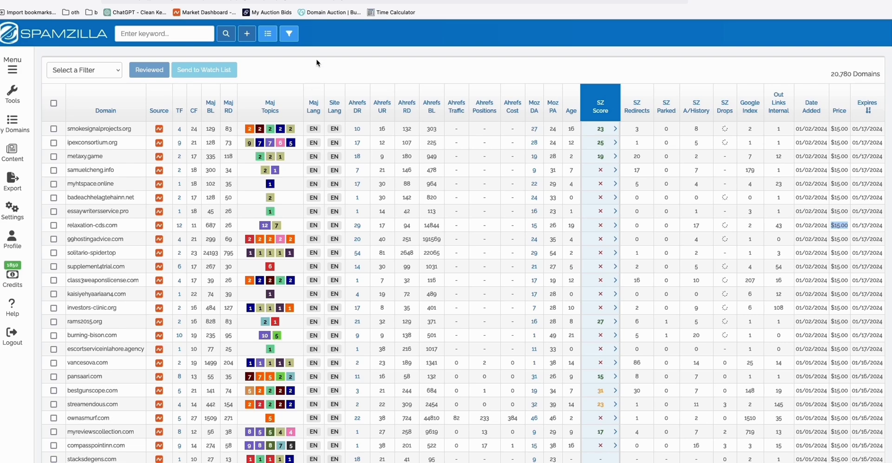
Switch to ExpiredDomains.net, open the list of deleted .com domains and check its total number of domains
key("ctrl+Tab")
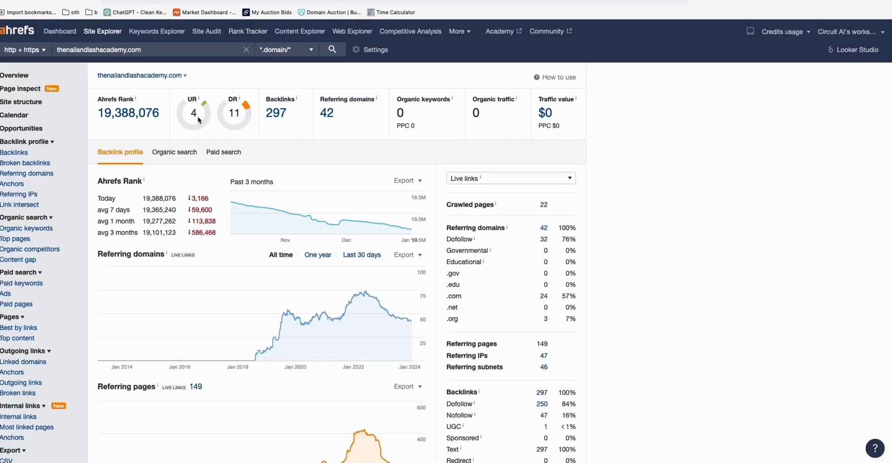
key("ctrl+Tab")
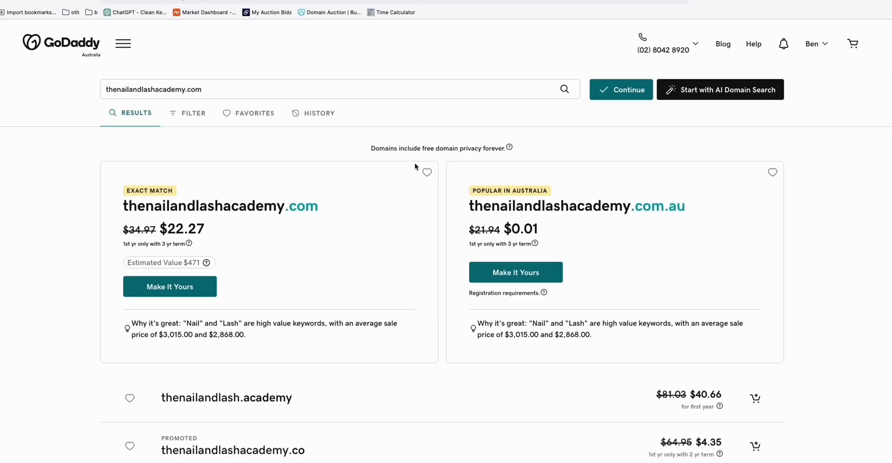
key("ctrl+Tab")
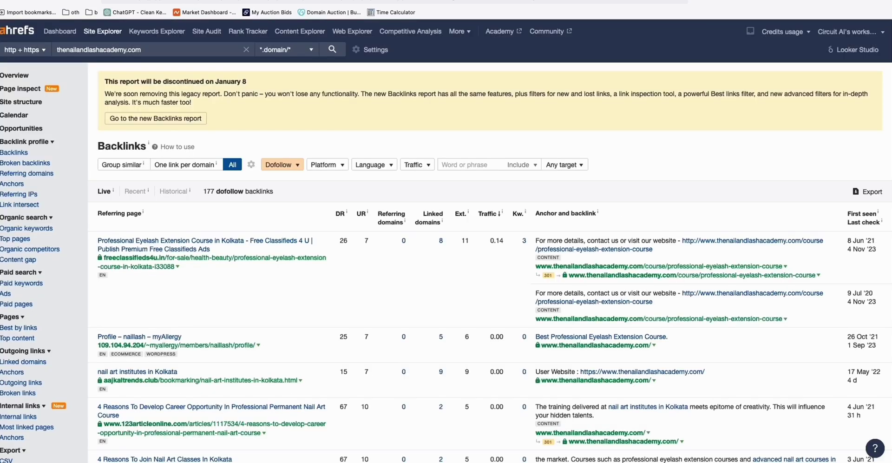
key("ctrl+Tab")
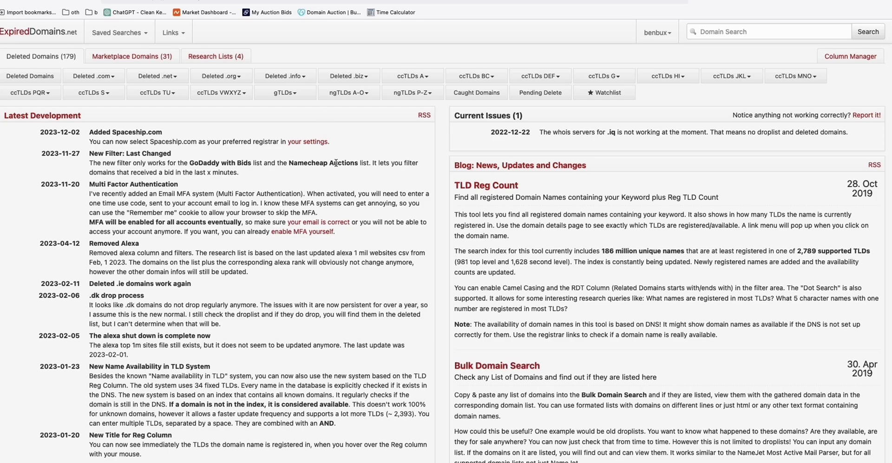
left_click(107, 77)
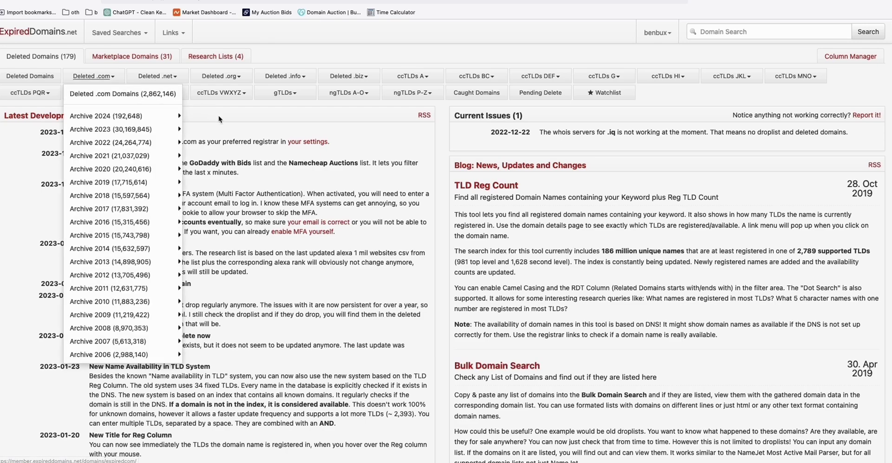
left_click(108, 79)
left_click(108, 79)
left_click(108, 94)
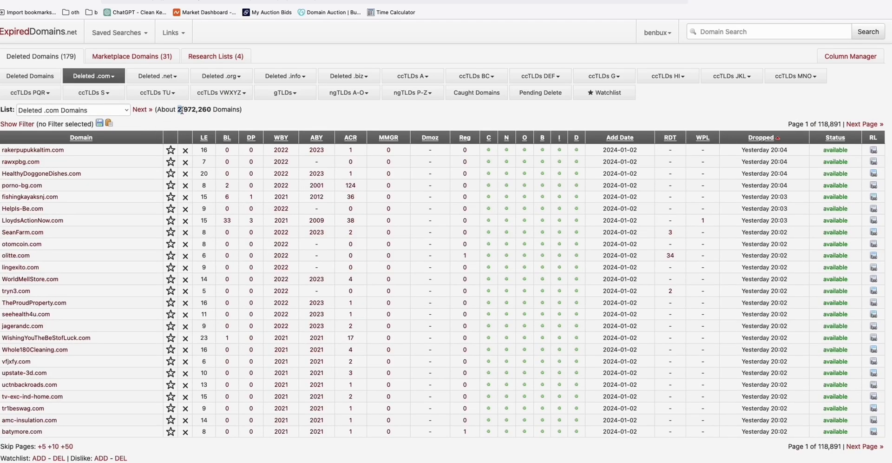
double_click(197, 109)
left_click(197, 110)
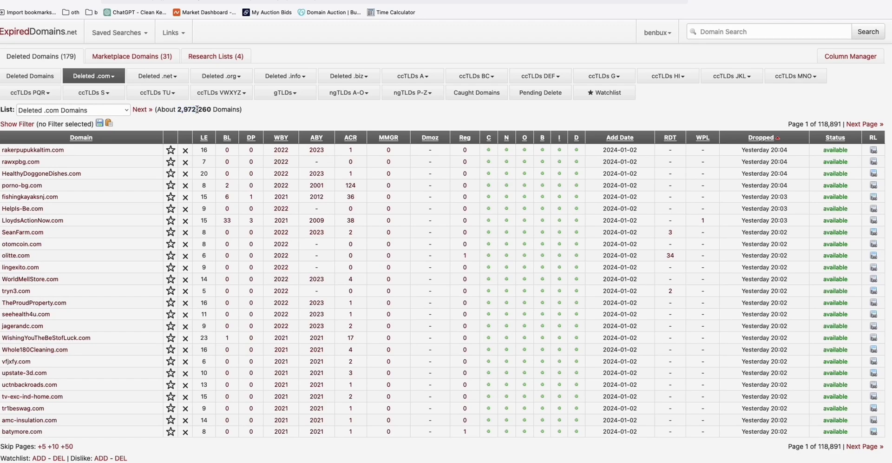
Show the list filters and restrict the domains to no consecutive hyphens and English dictionary words
left_click(16, 124)
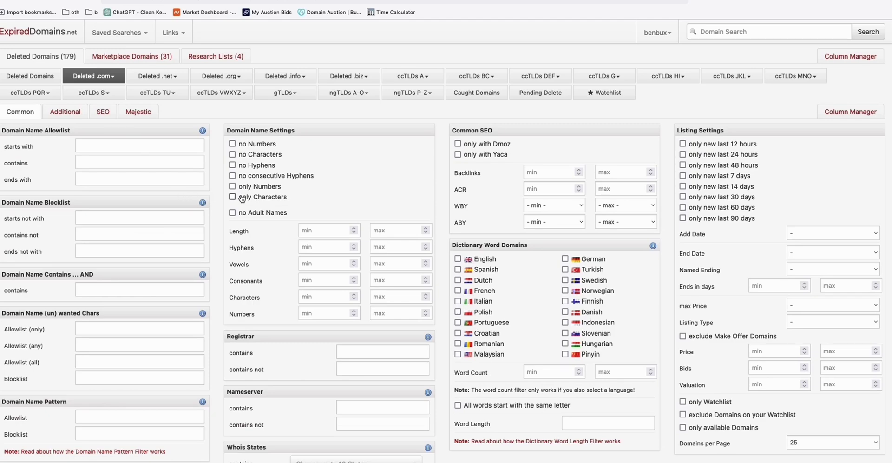
left_click(255, 179)
left_click(458, 259)
scroll(419, 178, "down", 2)
scroll(402, 170, "up", 2)
Set the minimum Majestic Citation Flow, Trust Flow and Trust Ratio to 3 each
left_click(149, 116)
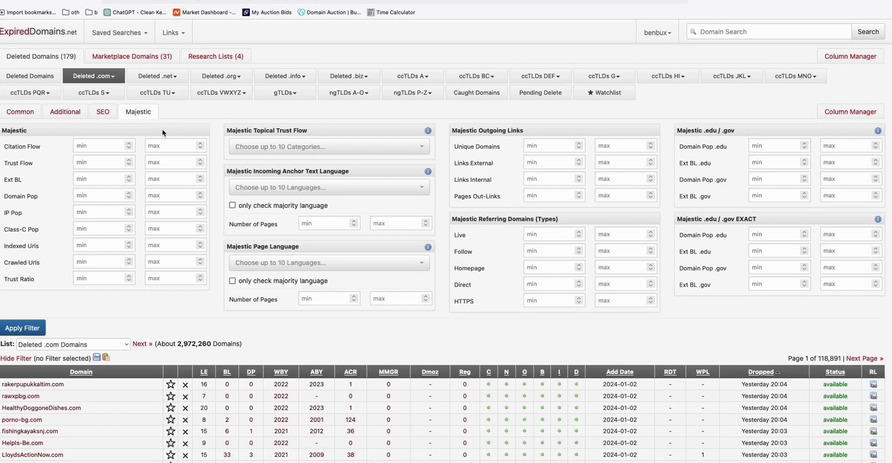
left_click(111, 145)
type("3")
left_click(106, 162)
type("3")
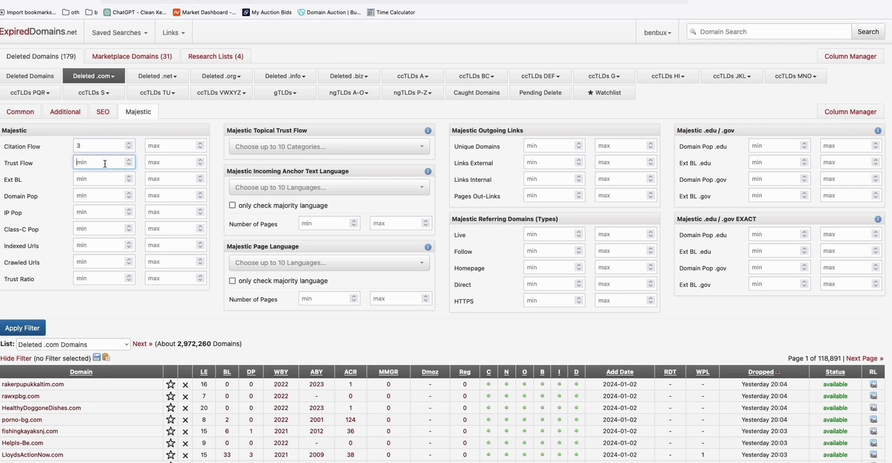
left_click(99, 279)
type("3")
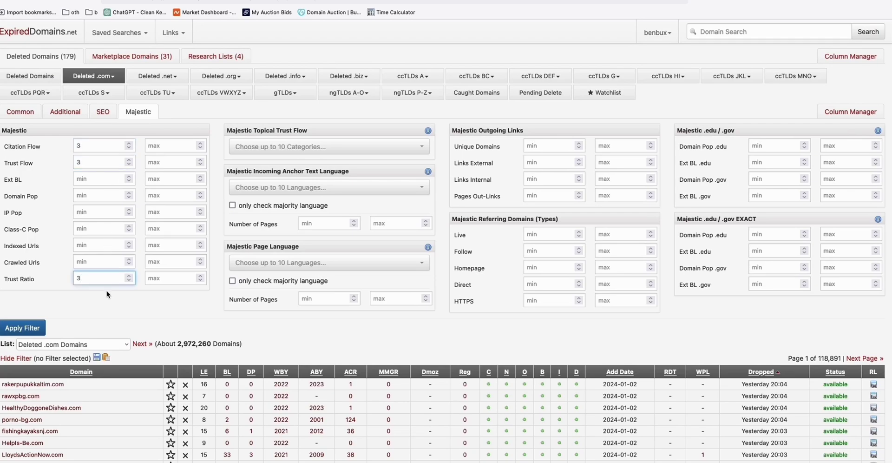
left_click(106, 294)
Look over the SEO filter options, then limit the list to only available domains and apply the filter
left_click(103, 113)
left_click(318, 142)
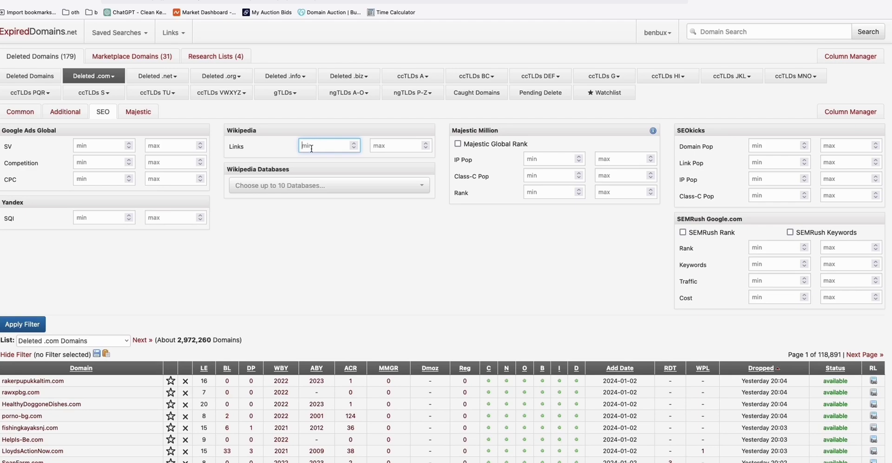
left_click(74, 114)
left_click(31, 114)
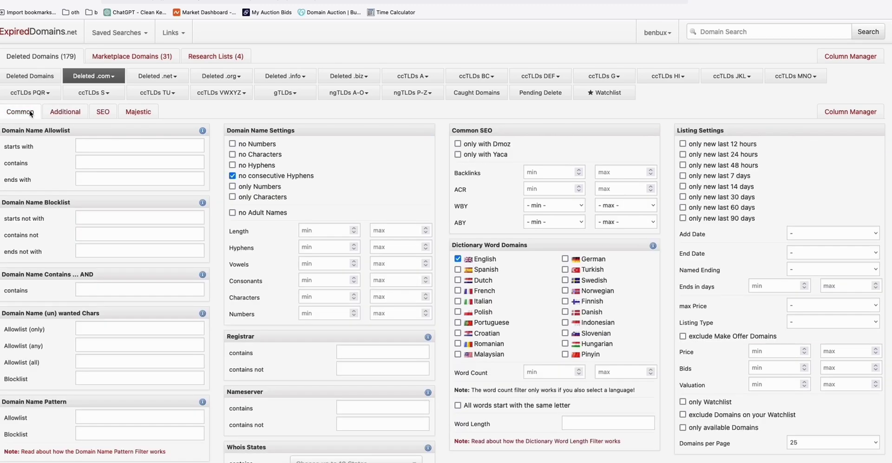
scroll(806, 252, "down", 1)
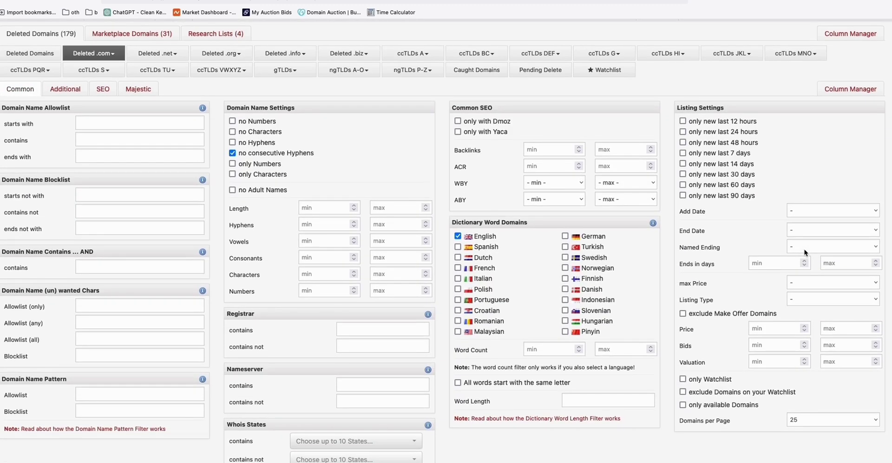
left_click(682, 405)
scroll(172, 189, "up", 1)
scroll(179, 190, "down", 3)
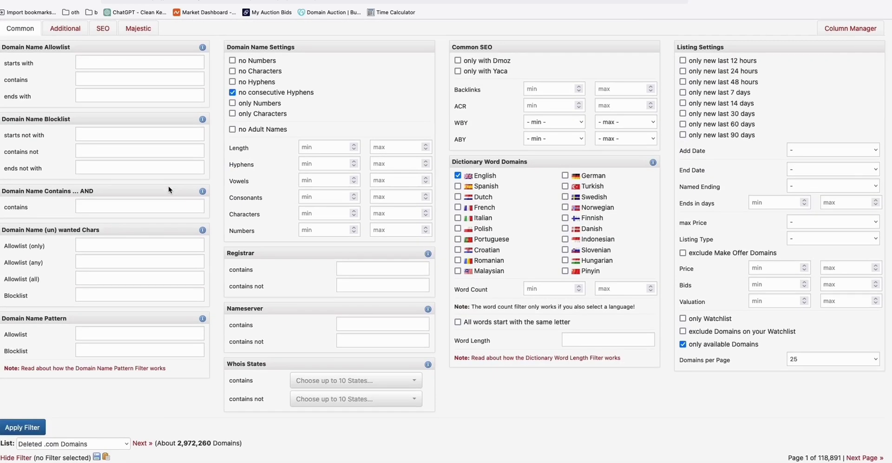
left_click(36, 427)
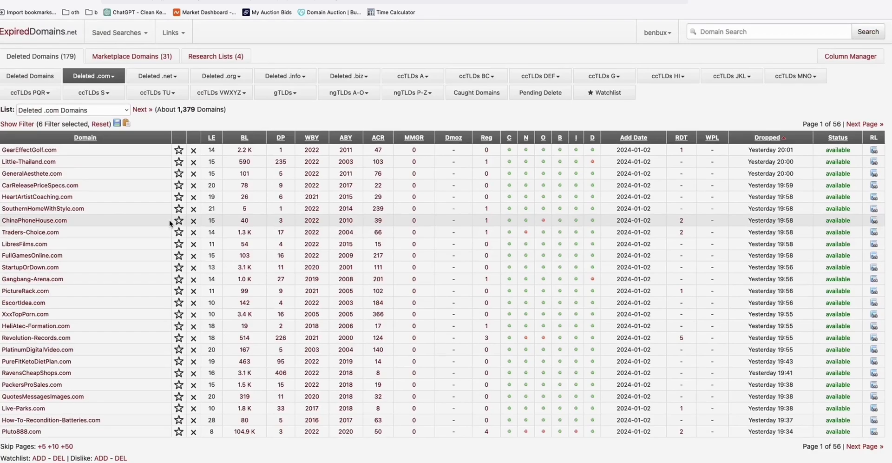
left_click_drag(181, 109, 191, 108)
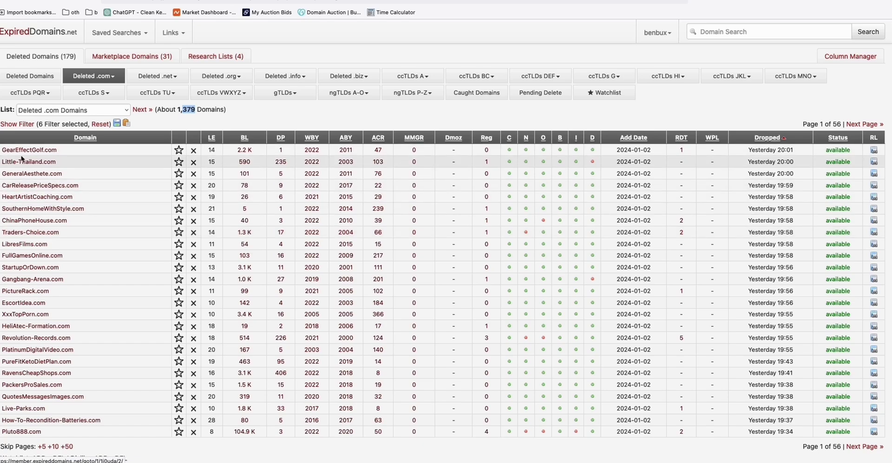
Copy the domain name GearEffectGolf.com from the filtered list and look over SpamZilla's metric columns for comparison
left_click_drag(63, 154, 3, 152)
key("super+c")
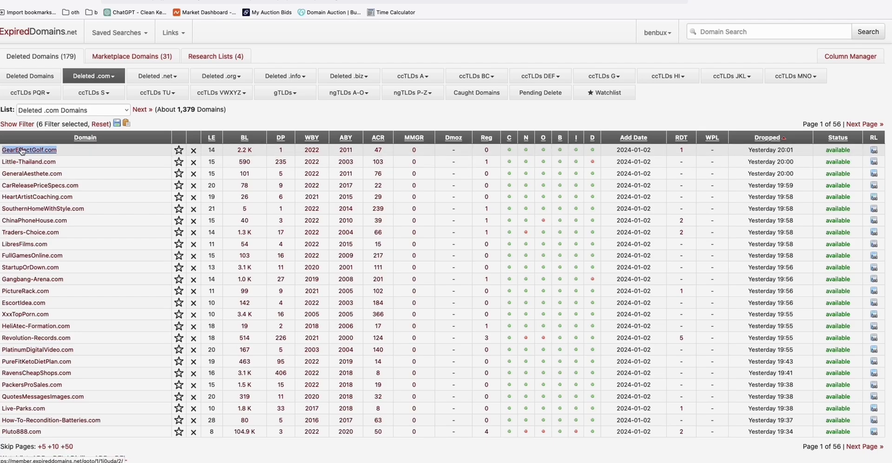
left_click(135, 2)
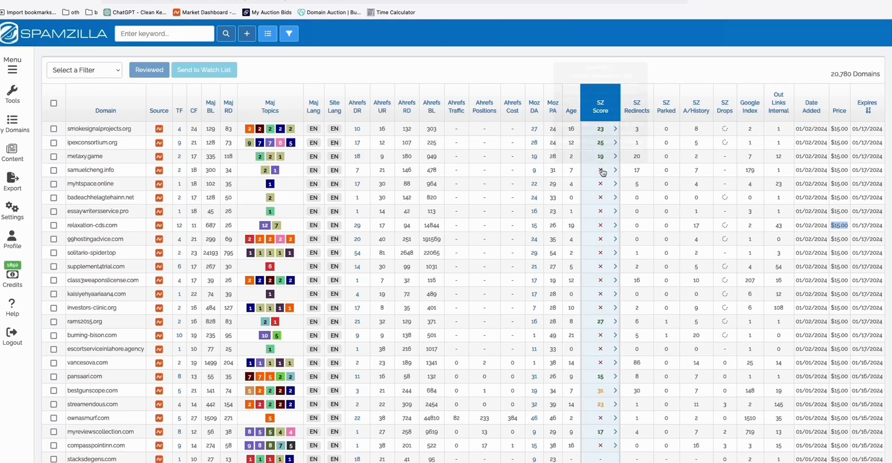
mouse_move(603, 171)
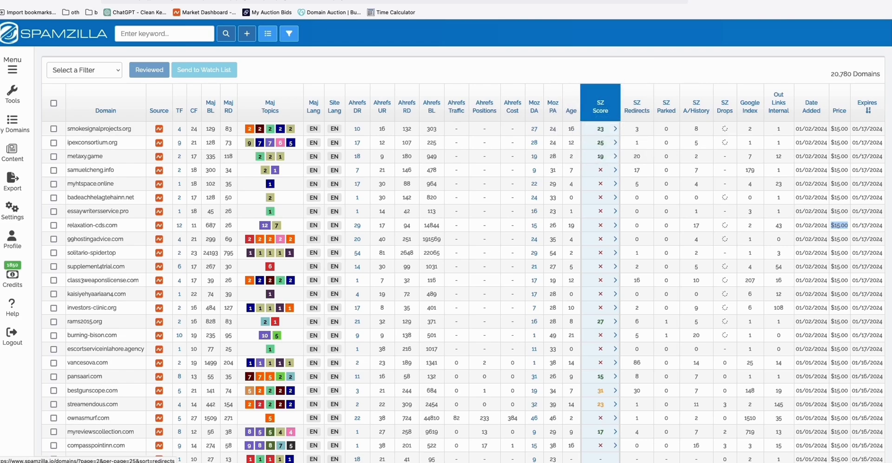
key("ctrl+Tab")
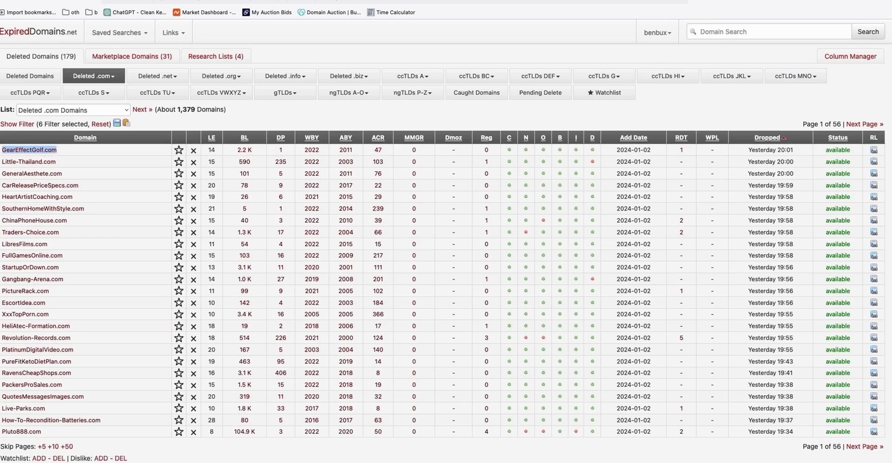
Switch to the Website SEO Checker window and enter GearEffectGolf.com in the Domain Authority Checker
key("super+Tab")
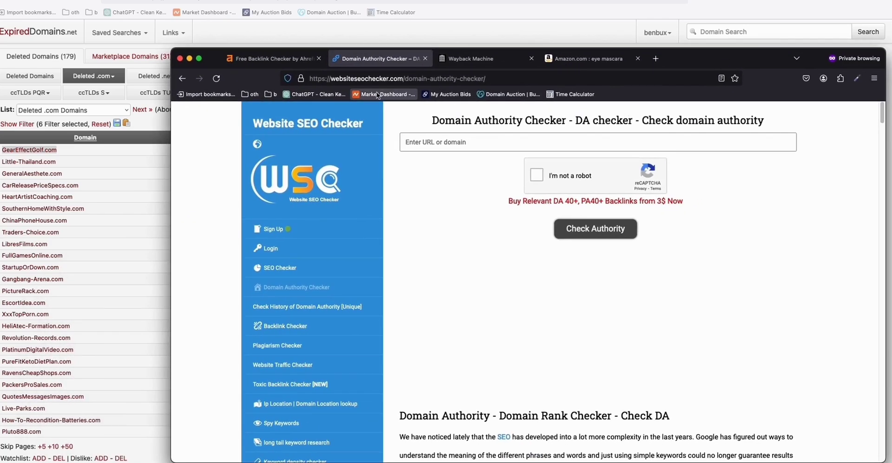
left_click(459, 140)
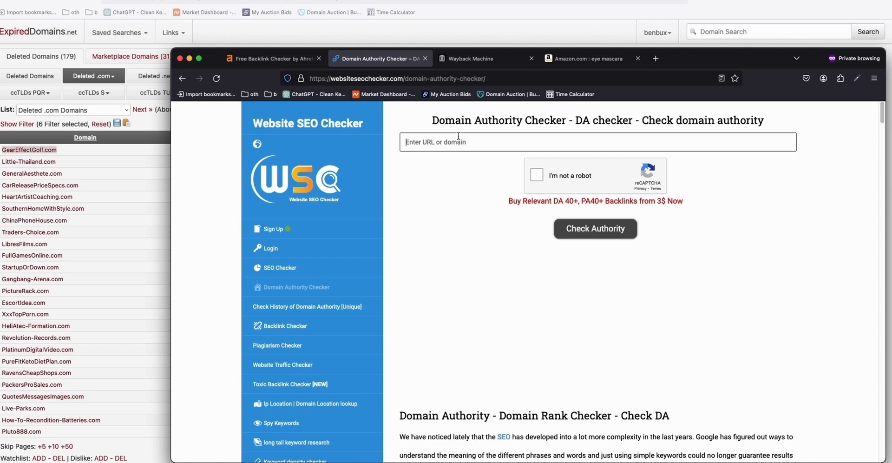
key("super+v")
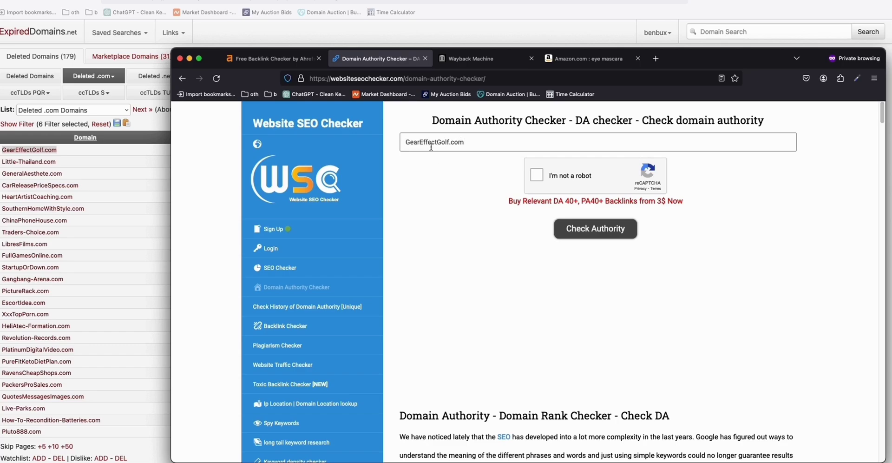
Complete the robot check by selecting all squares that contain motorcycles and verifying the selection
left_click(537, 176)
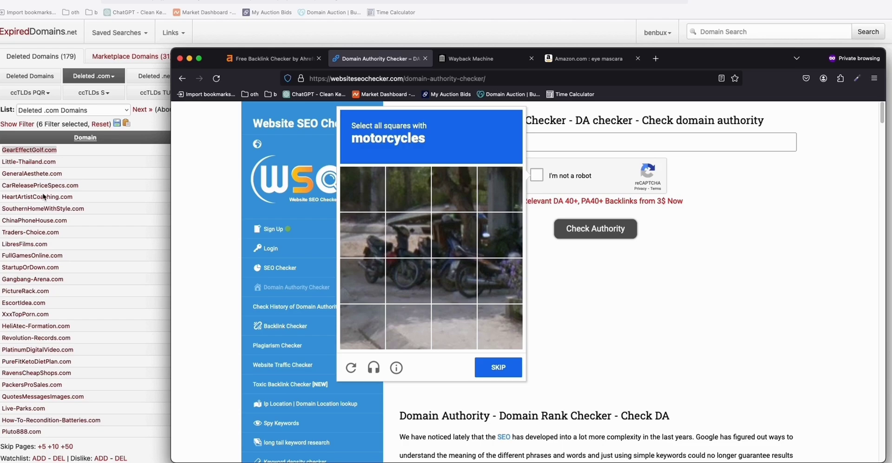
left_click(365, 267)
left_click(365, 251)
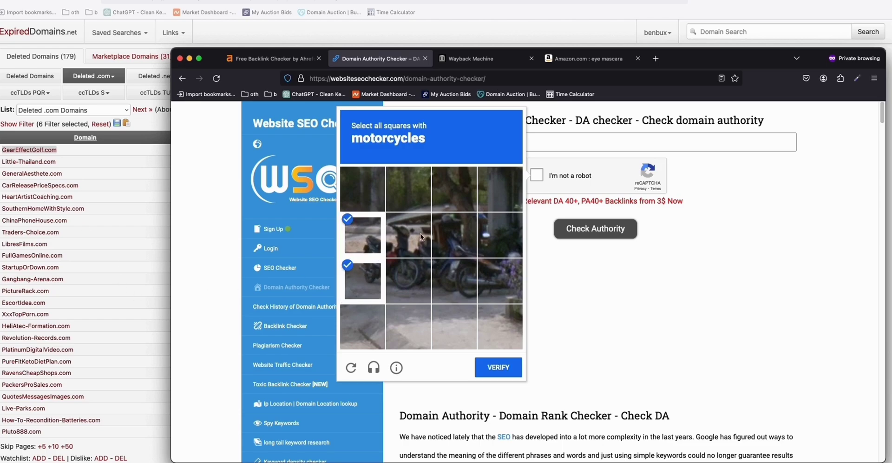
left_click(420, 237)
left_click(416, 272)
left_click(440, 275)
left_click(453, 235)
left_click(500, 235)
left_click(500, 281)
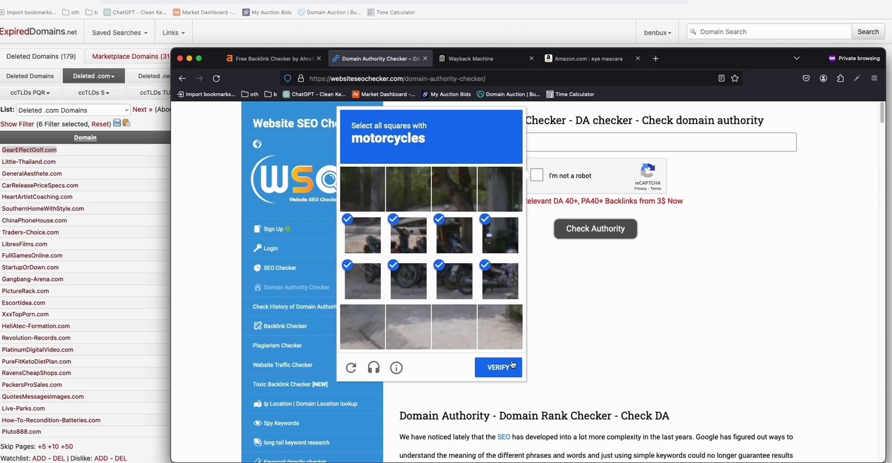
left_click(512, 366)
Run the authority check for GearEffectGolf.com and examine its DA, PA, backlink and spam score values
left_click(595, 231)
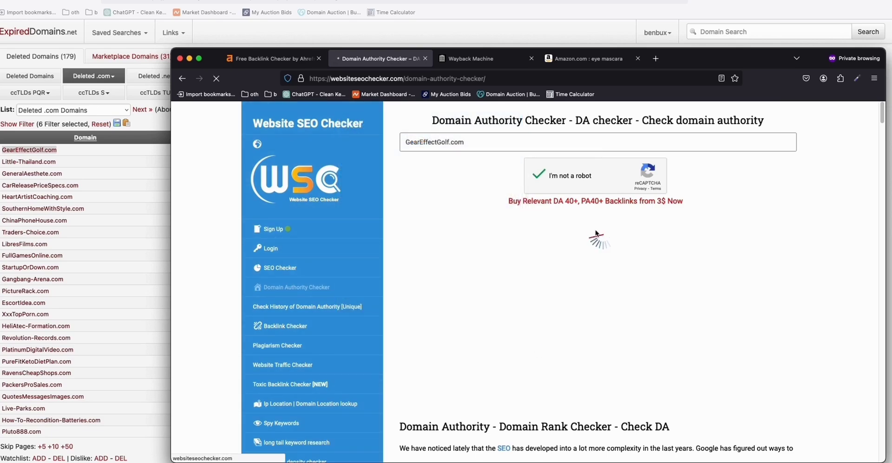
scroll(604, 186, "down", 5)
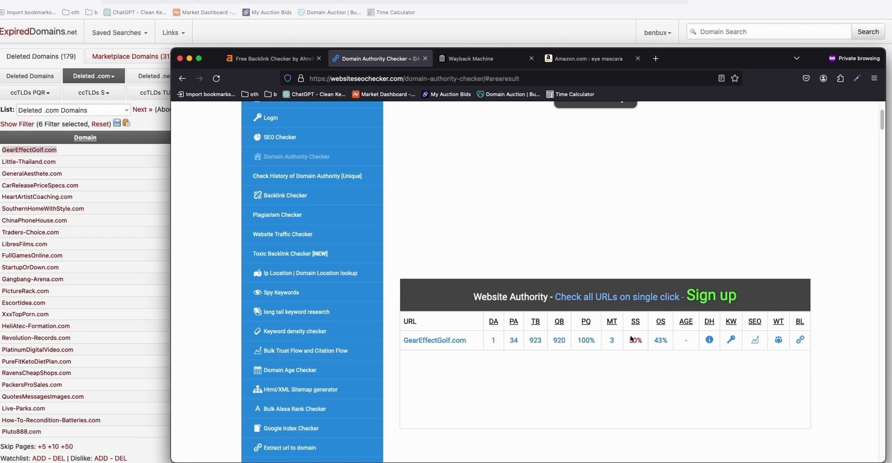
scroll(624, 337, "up", 5)
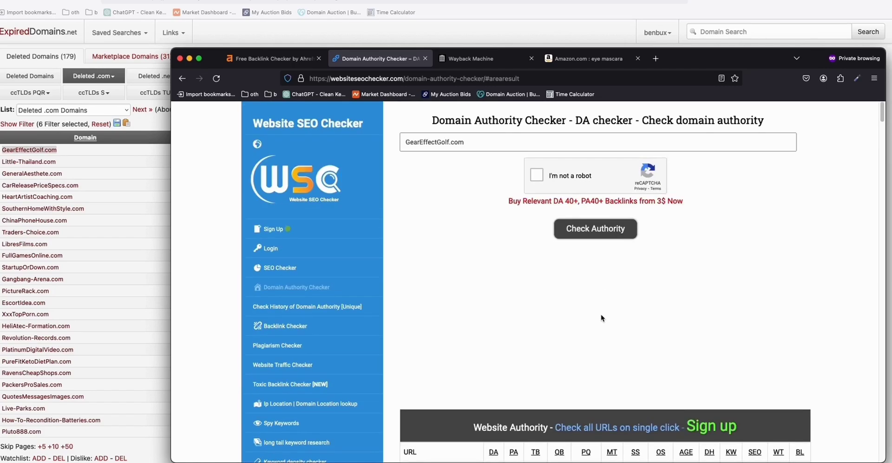
Switch to the Ahrefs Backlink Checker and try to check the backlinks of GearEffectGolf.com, including subdomains
left_click(273, 61)
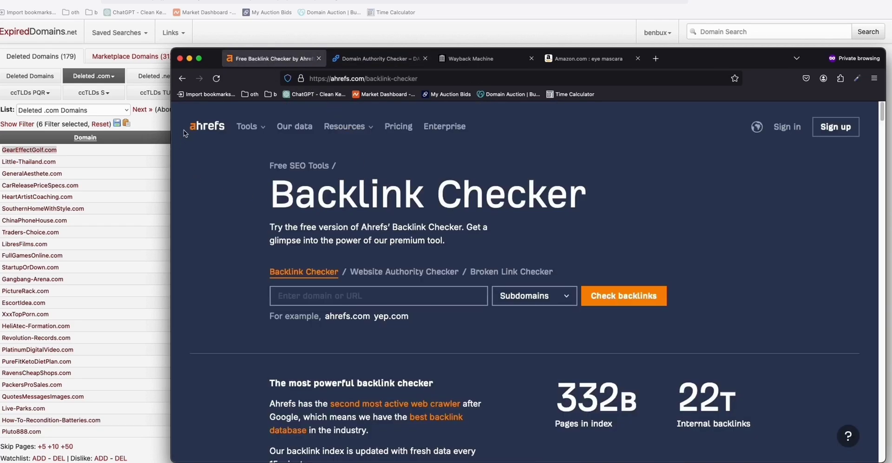
left_click(455, 289)
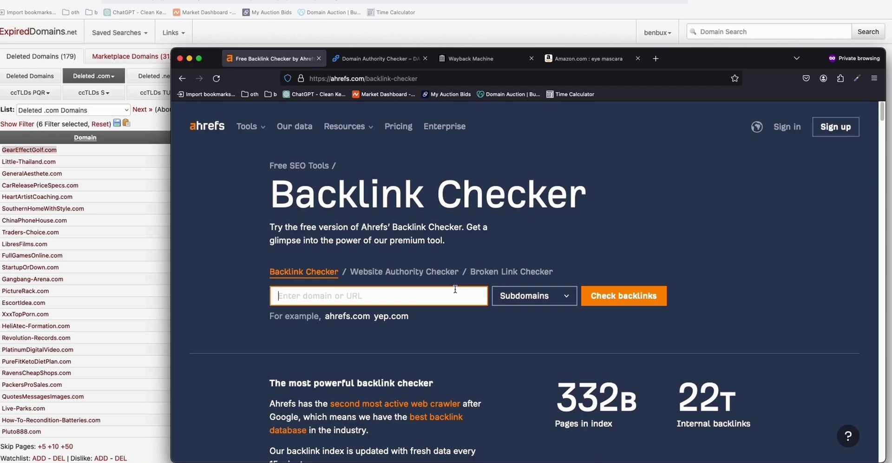
type("GearEffectGolf.com")
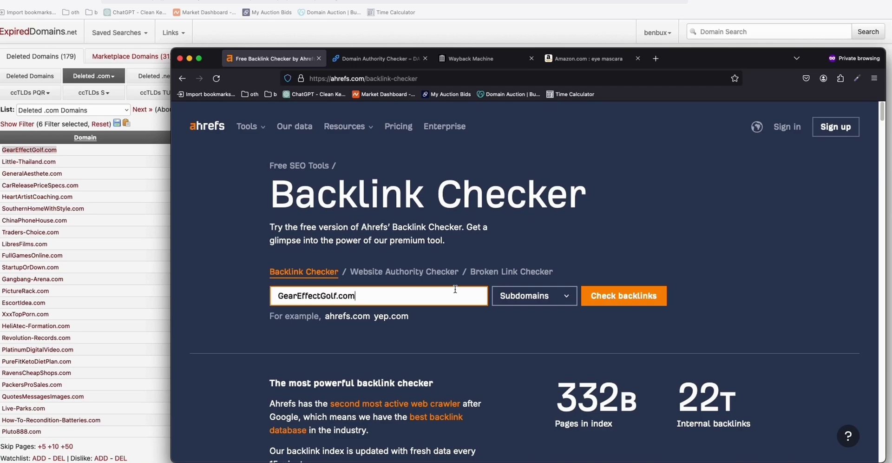
left_click(608, 297)
left_click(627, 297)
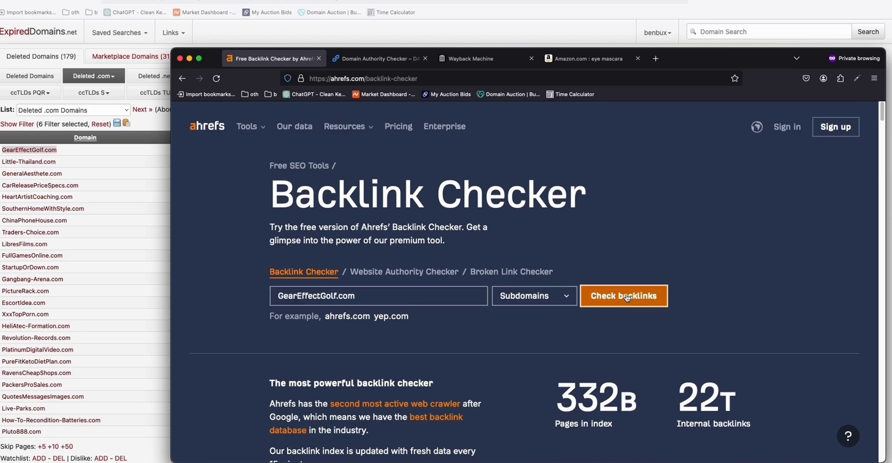
Reload the Backlink Checker and rerun the GearEffectGolf.com check until its backlink profile opens
left_click(215, 79)
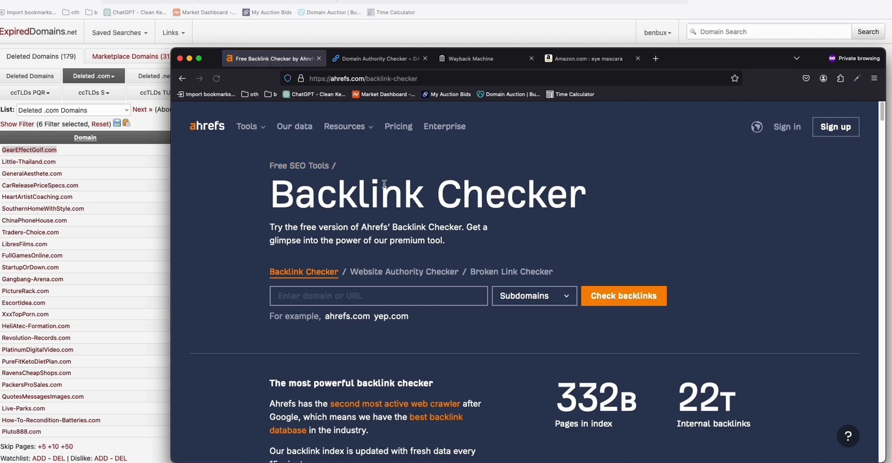
left_click(367, 293)
type("GearEffectGolf.com")
left_click(599, 298)
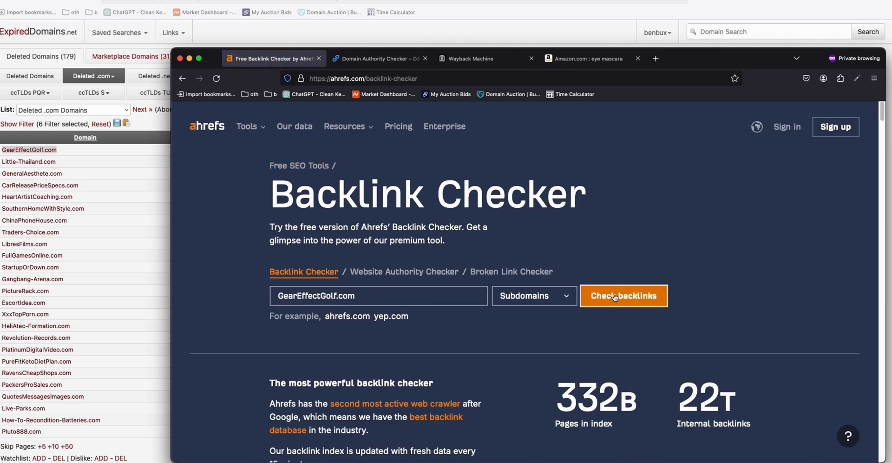
left_click(215, 80)
left_click(388, 293)
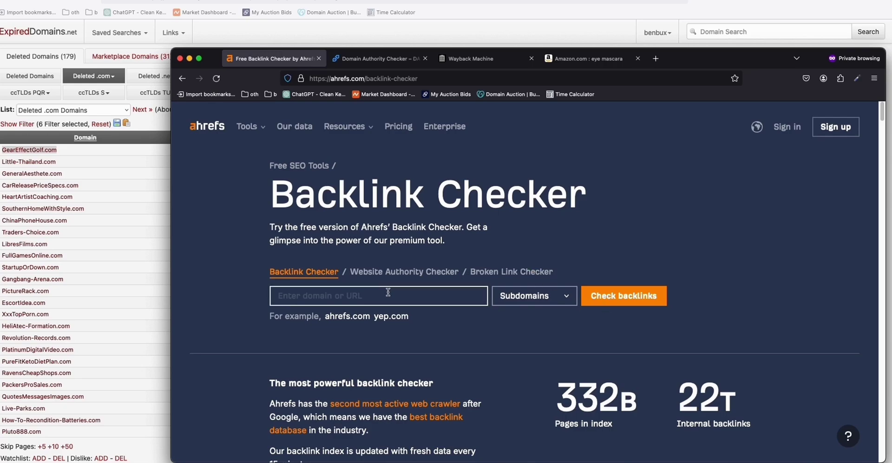
type("GearEffectGolf.com")
left_click(588, 304)
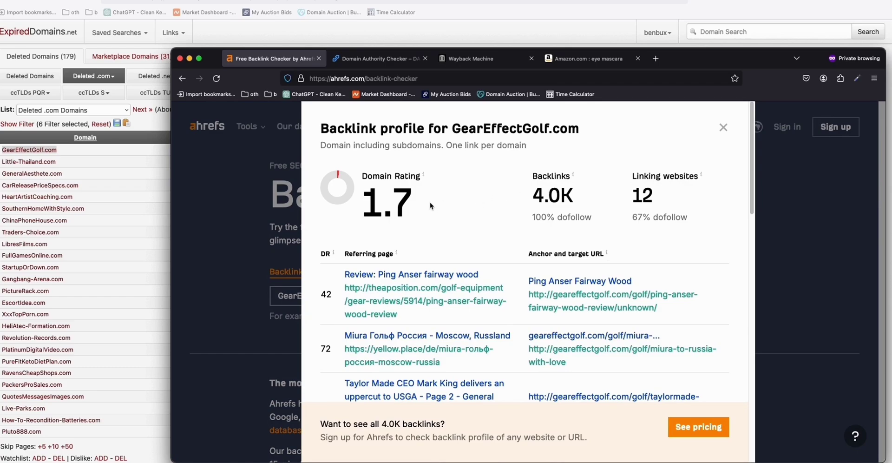
Examine the Domain Rating of GearEffectGolf.com and read through its referring pages, their DR values, anchors and target URLs
double_click(401, 202)
left_click(366, 197)
scroll(430, 286, "down", 3)
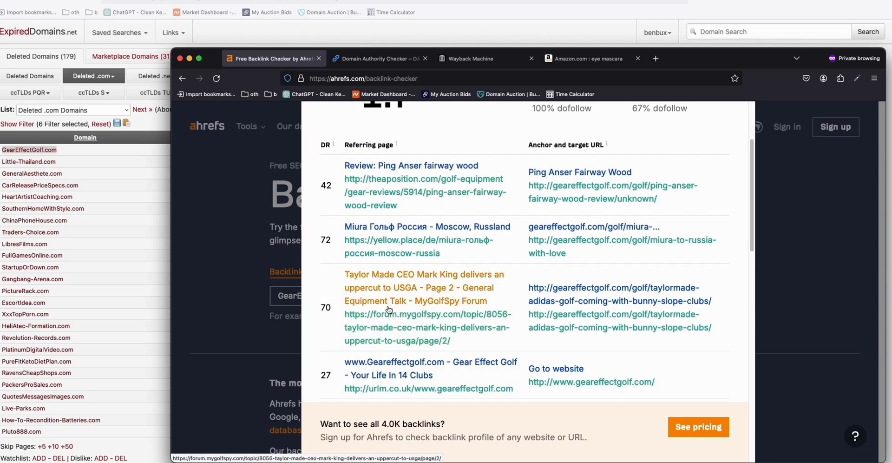
scroll(389, 310, "up", 2)
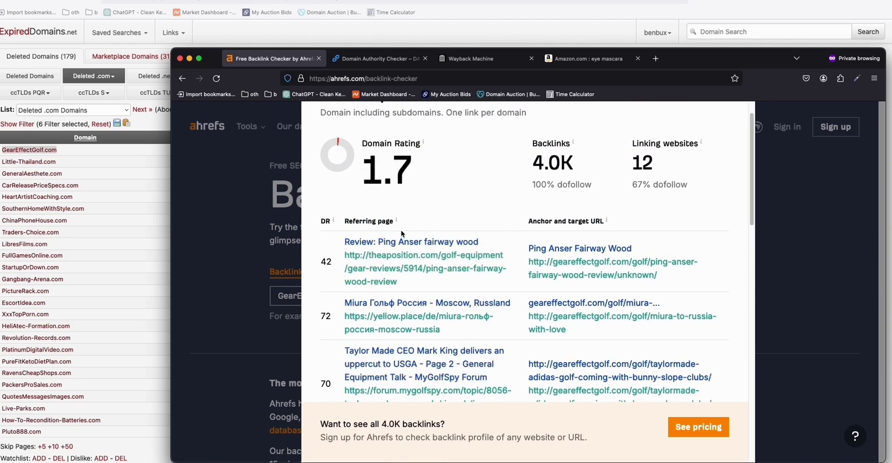
scroll(528, 187, "down", 3)
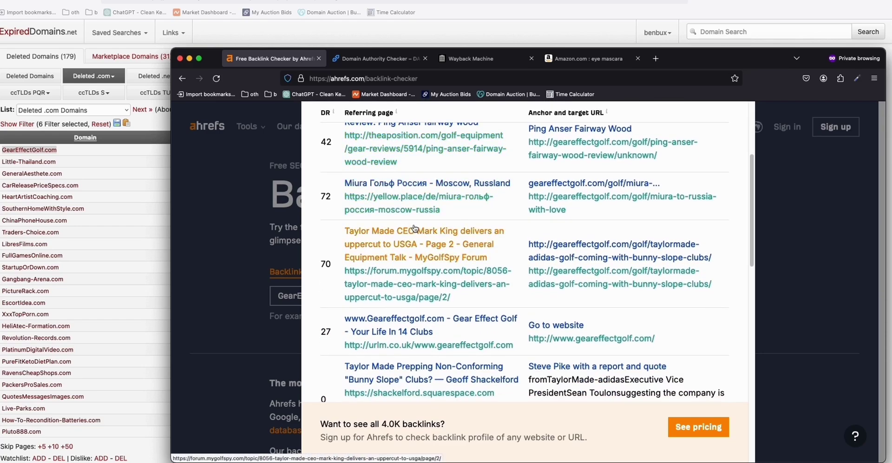
scroll(446, 205, "down", 2)
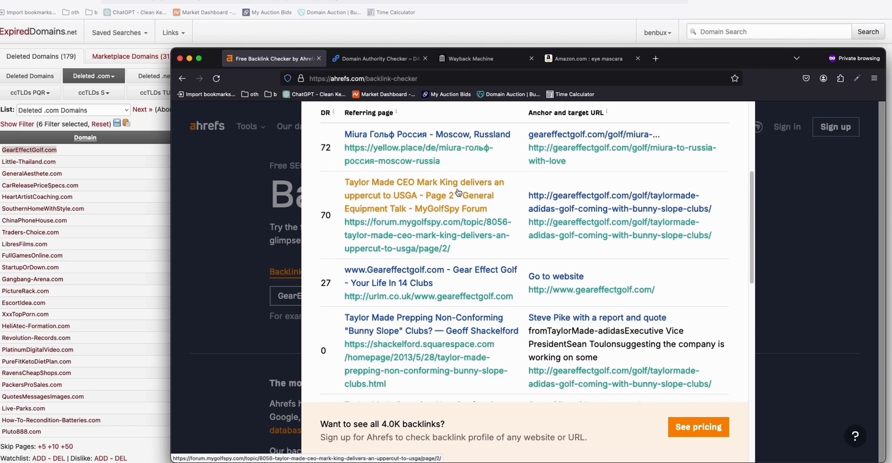
scroll(459, 196, "down", 2)
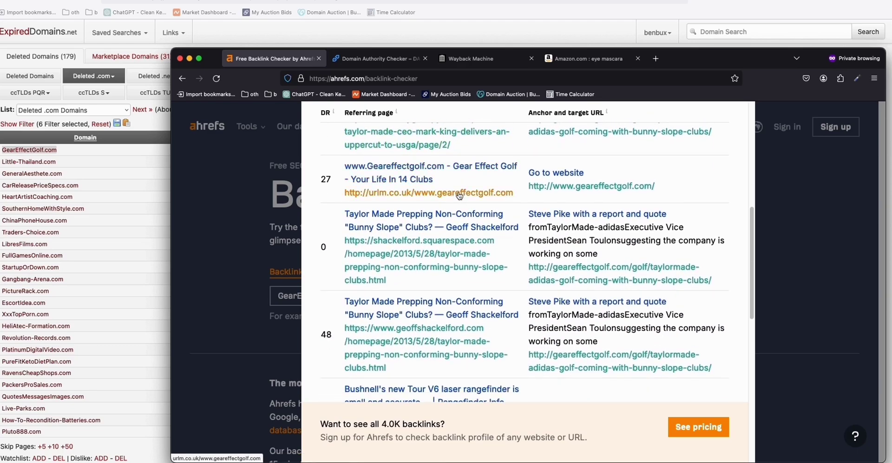
scroll(459, 195, "down", 5)
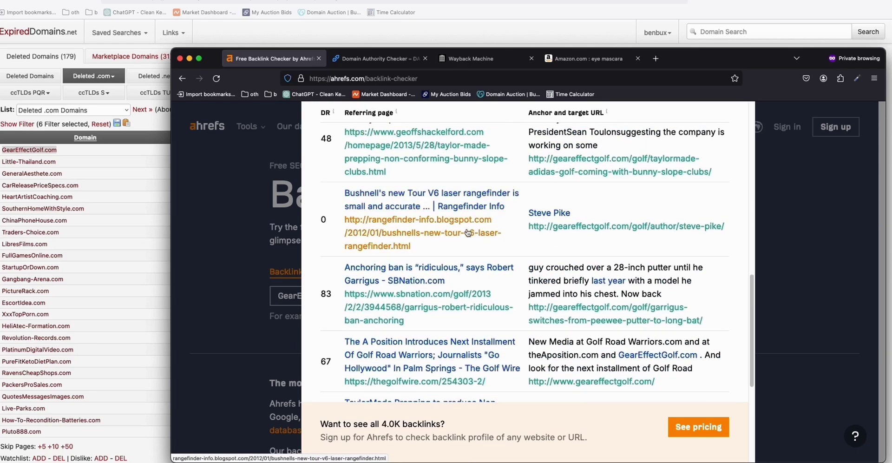
scroll(440, 277, "down", 2)
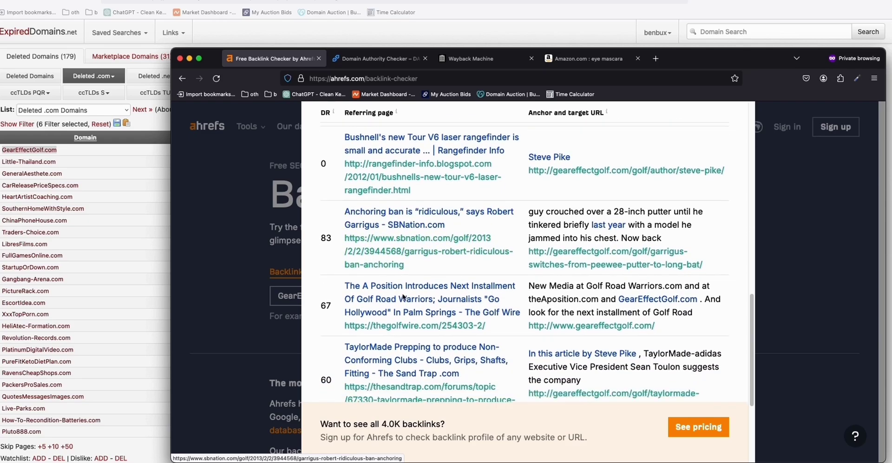
scroll(403, 297, "down", 1)
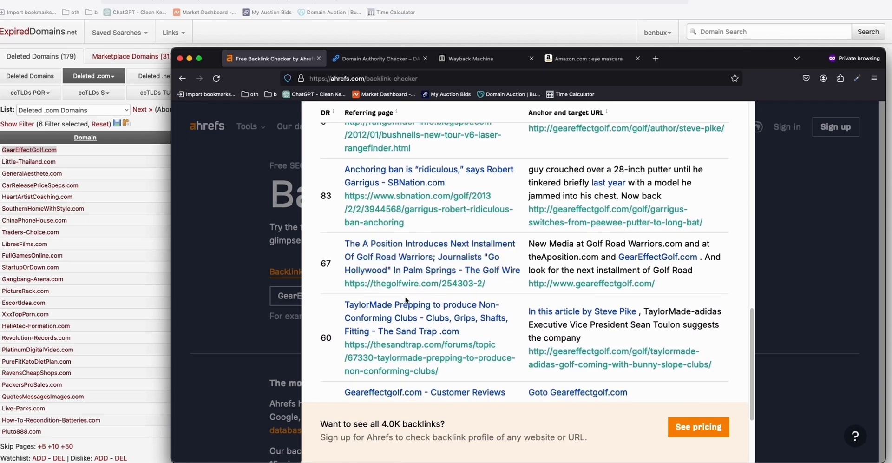
scroll(405, 299, "down", 1)
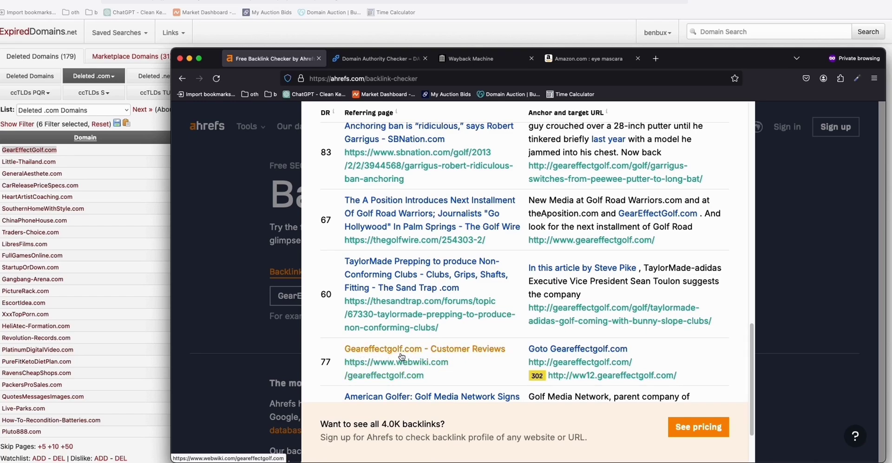
scroll(401, 357, "down", 1)
scroll(579, 345, "down", 2)
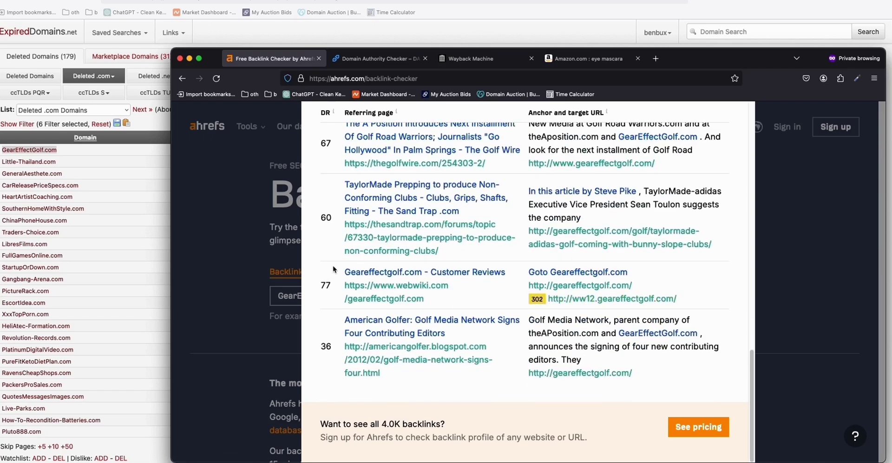
Review the backlink count and Domain Rating in the GearEffectGolf.com profile summary, and close the profile
scroll(465, 223, "up", 10)
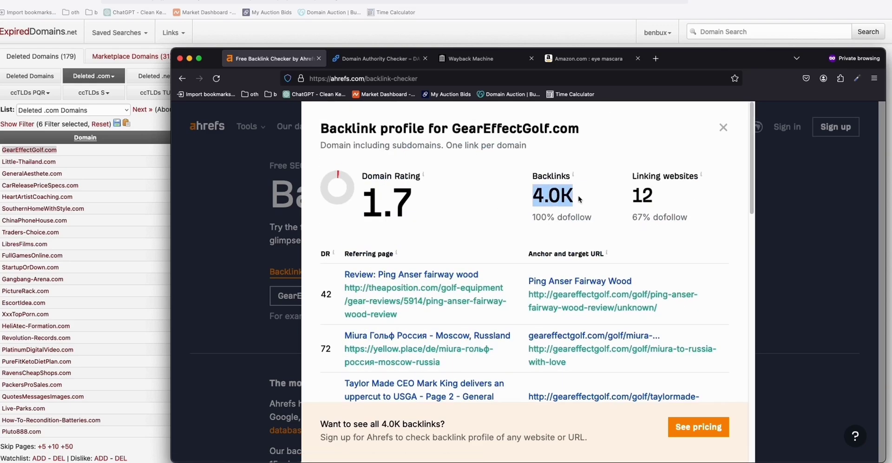
left_click_drag(482, 208, 370, 199)
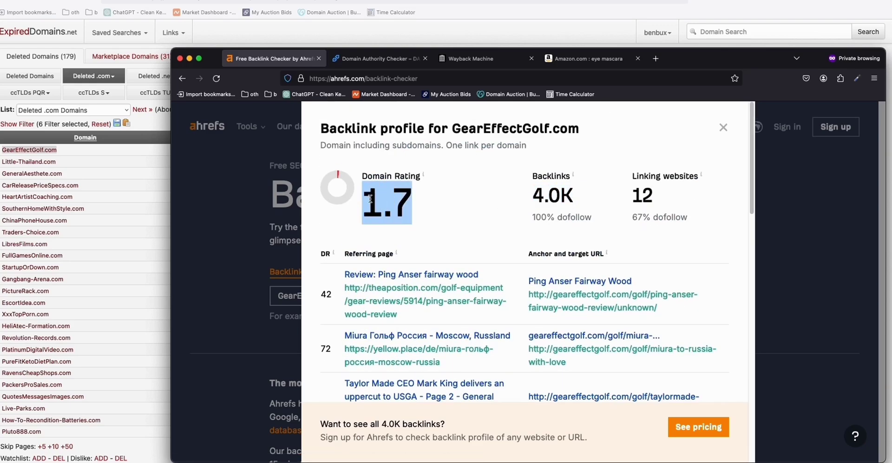
left_click(371, 199)
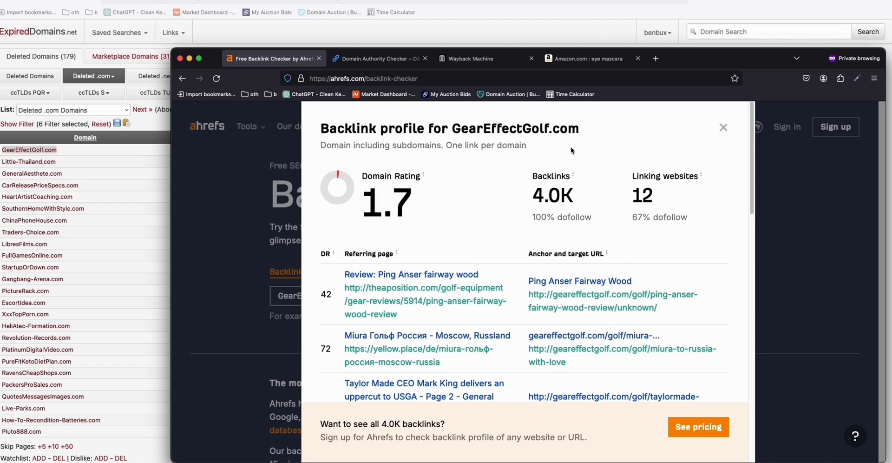
left_click(723, 127)
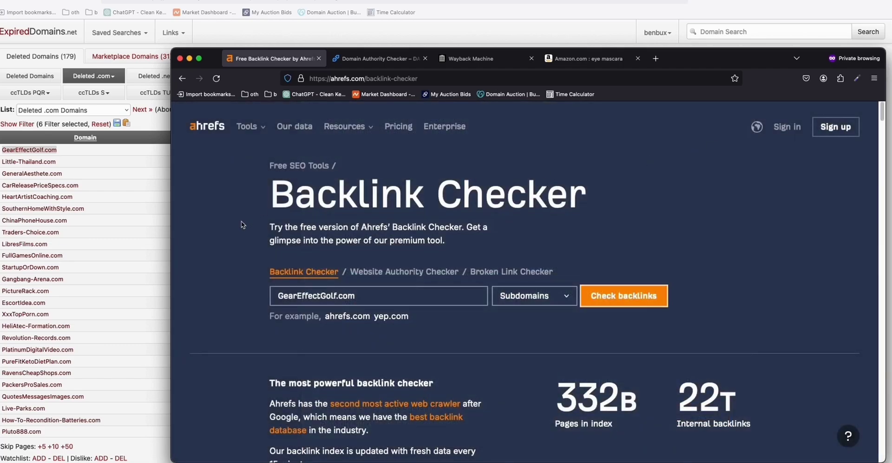
Return to the ExpiredDomains.net deleted .com list and copy the domain name QuotesMessagesImages.com
left_click(111, 236)
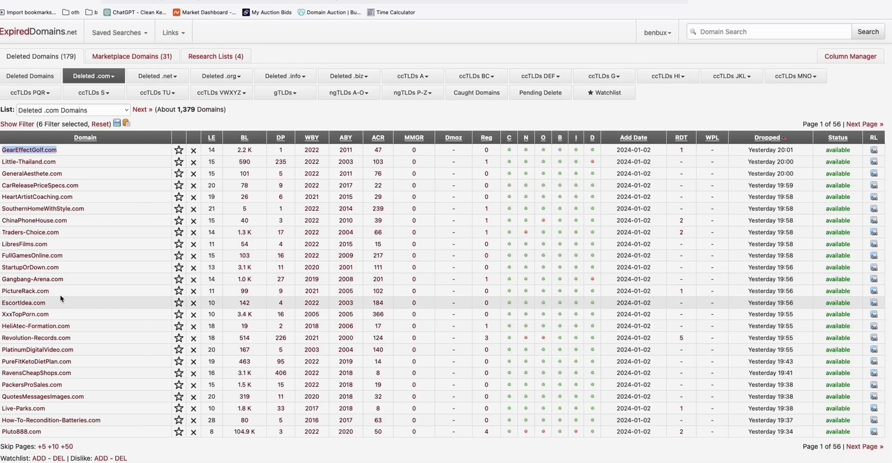
scroll(84, 330, "down", 3)
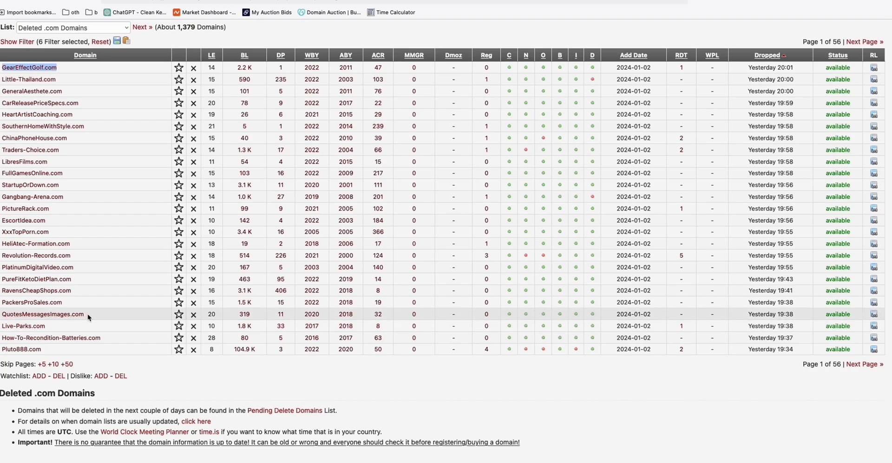
left_click(27, 321)
left_click_drag(28, 321, 3, 314)
key("super+c")
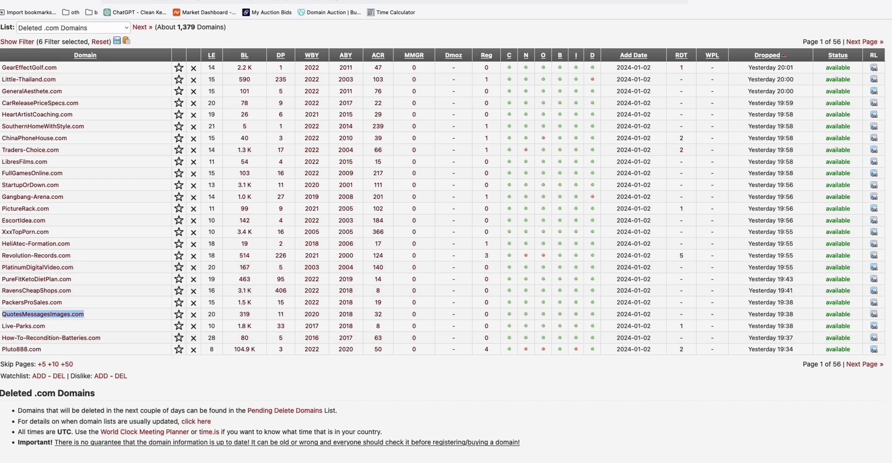
Switch to the Website SEO Checker, run the domain authority check for QuotesMessagesImages.com with the robot check completed, and examine its metrics
key("super+Tab")
left_click(376, 58)
triple_click(422, 118)
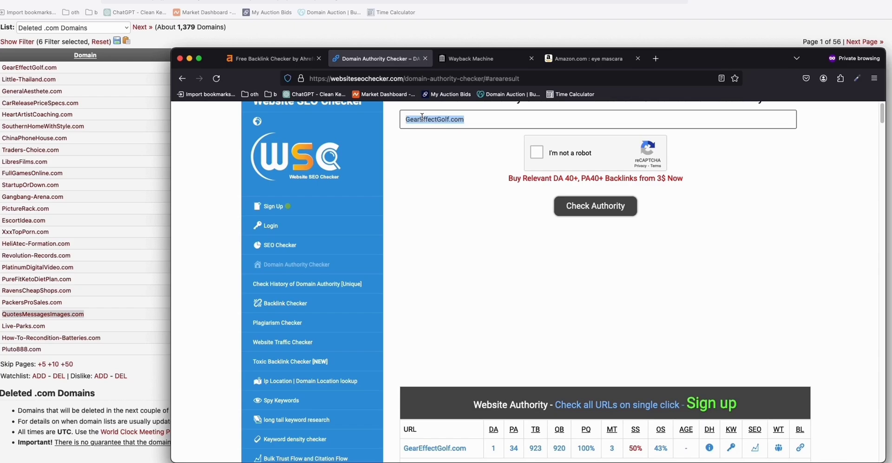
key("super+v")
left_click(537, 152)
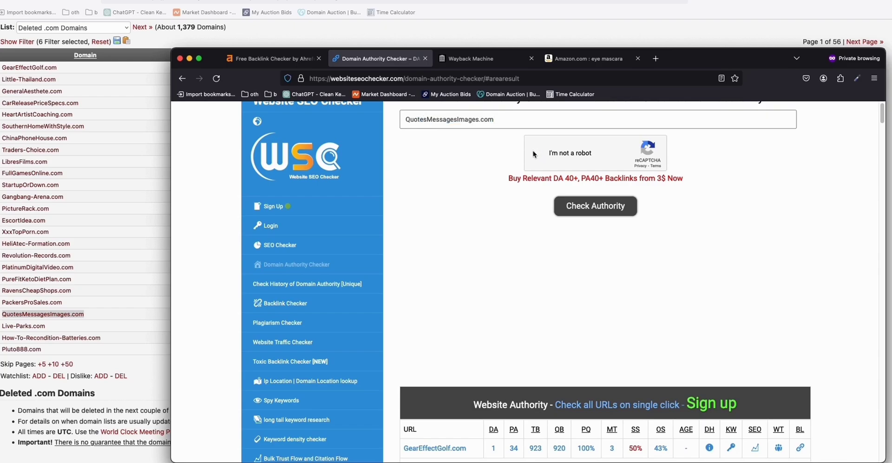
left_click(592, 209)
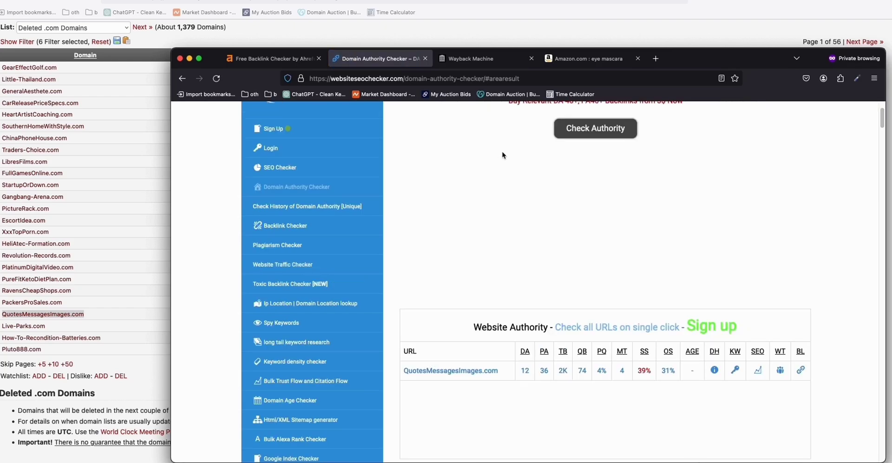
scroll(608, 193, "down", 2)
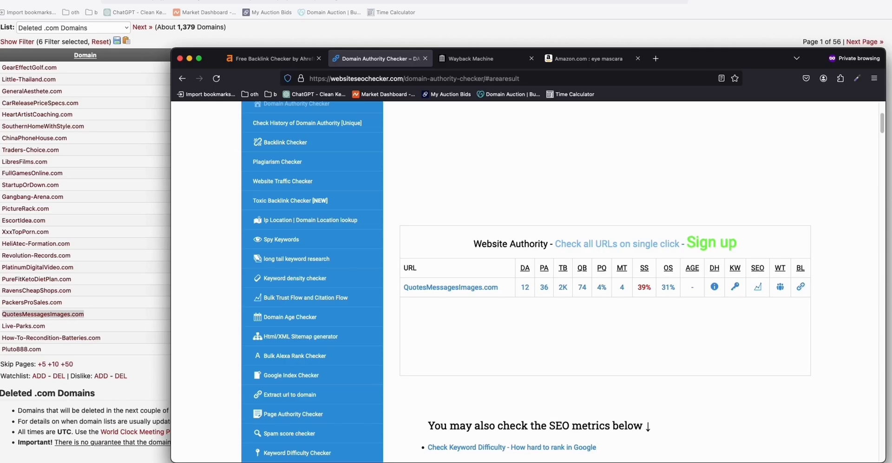
Switch to SpamZilla and open the SZ Score details of smokesignalprojects.org to examine its archive snapshots
left_click(149, 3)
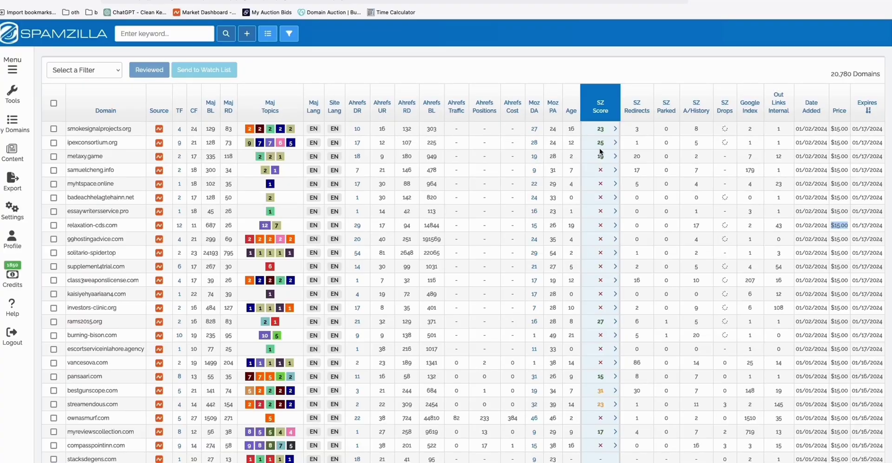
left_click(615, 129)
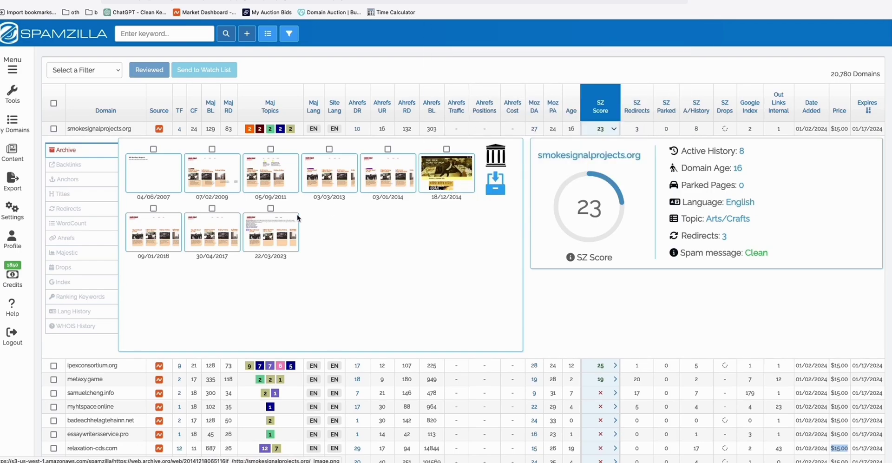
mouse_move(259, 183)
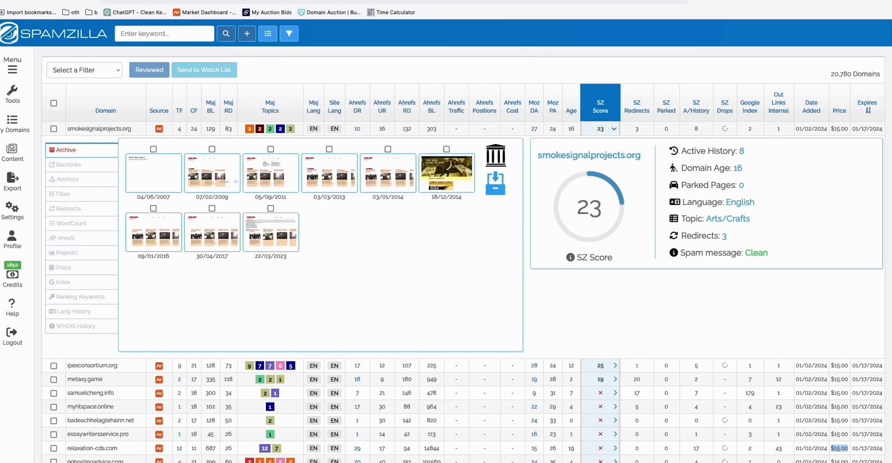
Switch to the Wayback Machine in the private browser window and look up the archive history of QuotesMessagesImages.com
key("super+Tab")
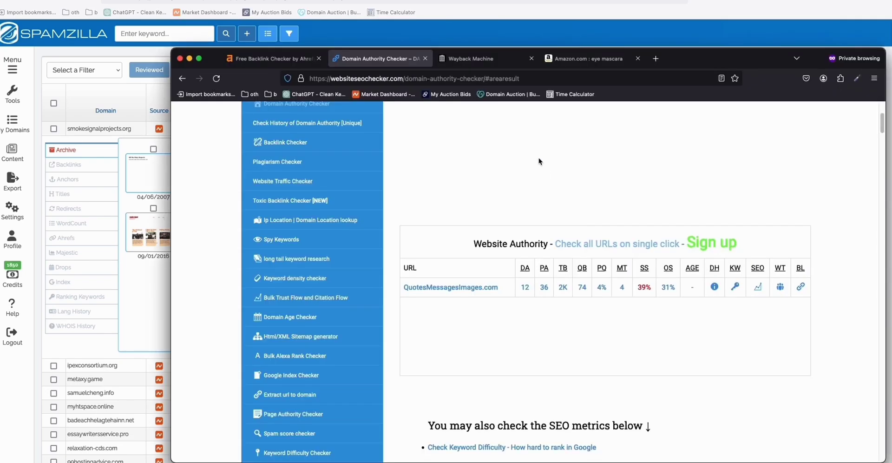
left_click(489, 59)
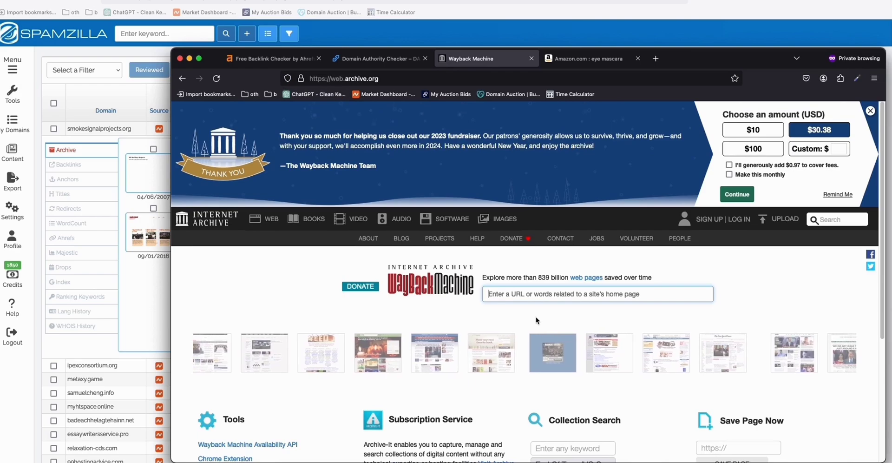
left_click(524, 295)
type("QuotesMessagesImages.com")
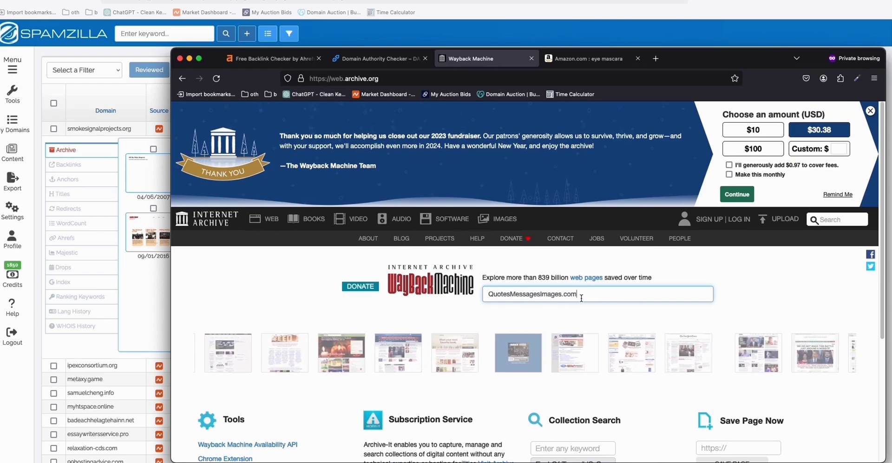
key("Return")
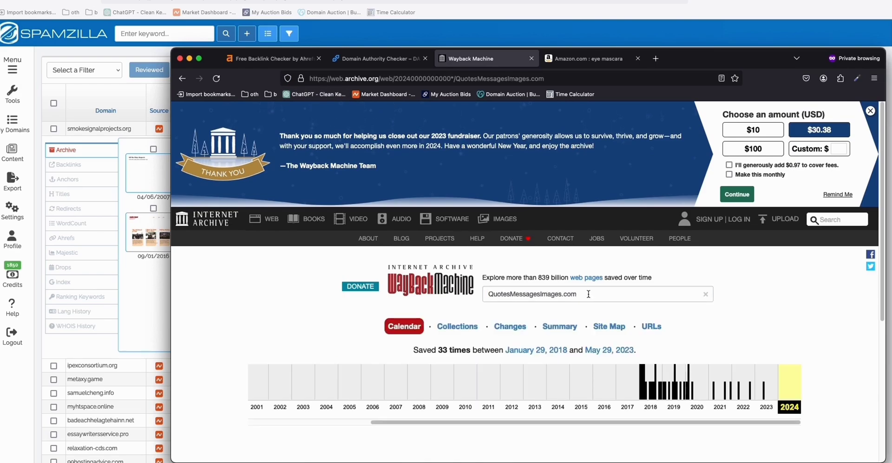
Open the March 6, 2018 snapshot of QuotesMessagesImages.com from the 2018 calendar and examine the archived home page's posts
scroll(708, 268, "down", 3)
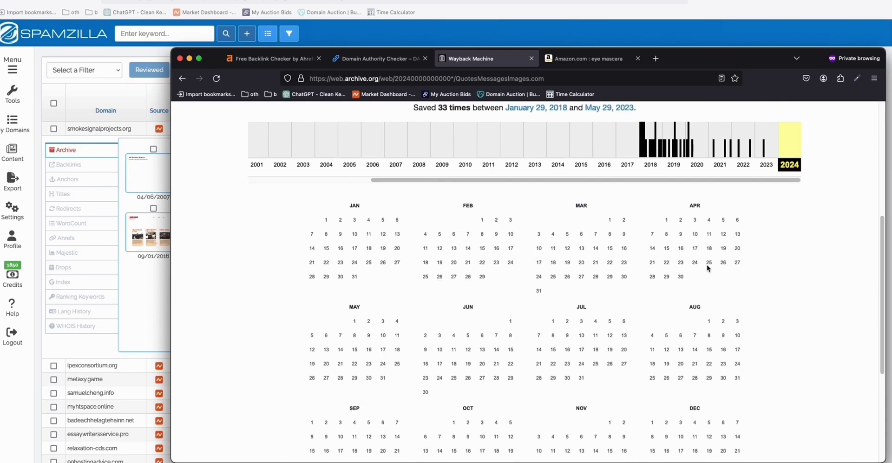
left_click(647, 150)
mouse_move(567, 259)
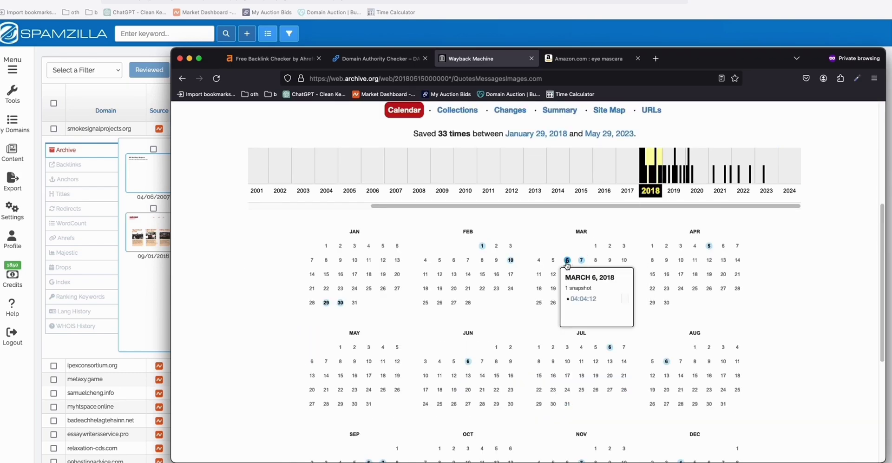
left_click(581, 299)
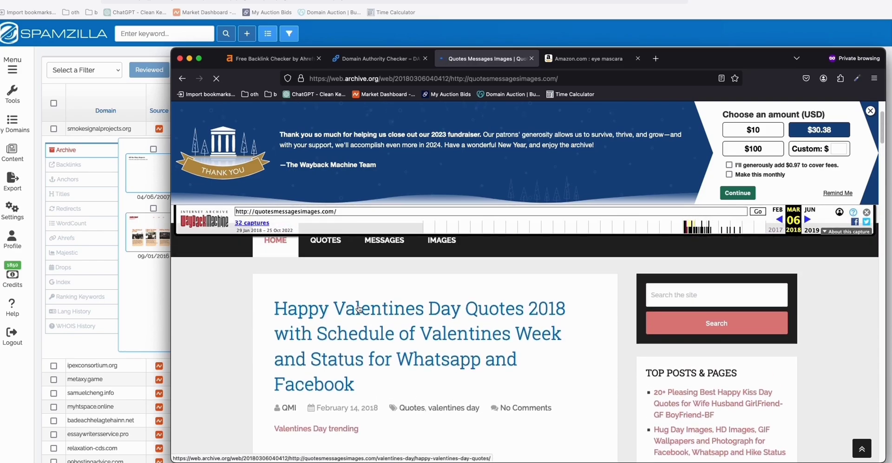
scroll(380, 322, "down", 2)
scroll(383, 326, "down", 15)
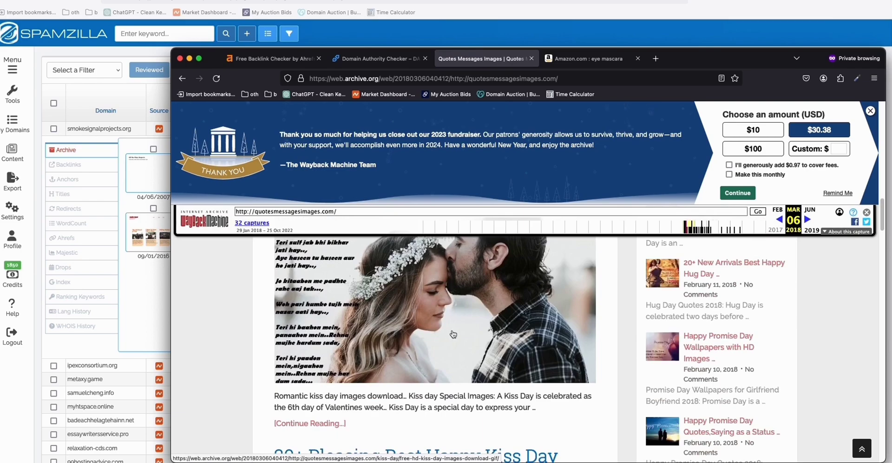
scroll(390, 332, "down", 5)
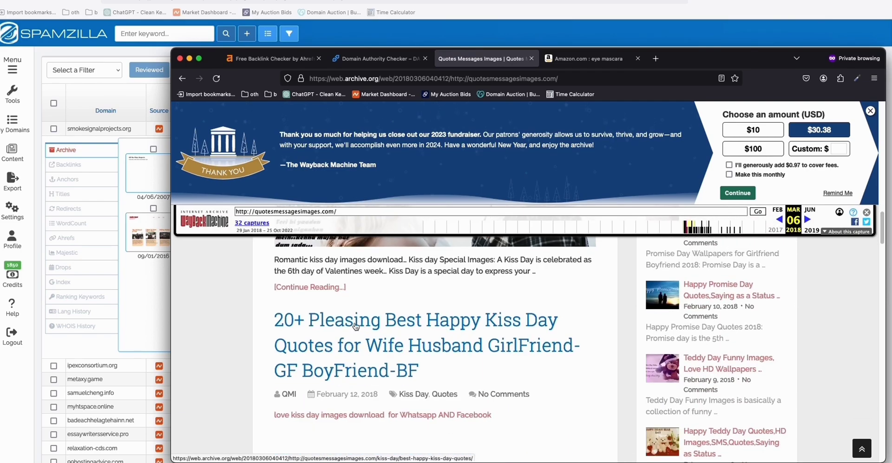
scroll(349, 328, "down", 2)
scroll(350, 328, "down", 12)
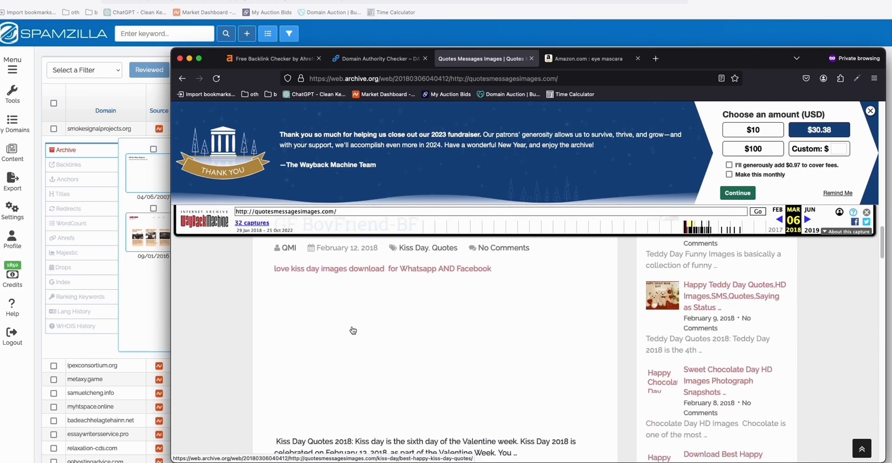
Run the Ahrefs Backlink Checker for QuotesMessagesImages.com with the human verification completed
left_click(274, 59)
triple_click(336, 296)
type("QuotesMessagesImages.com")
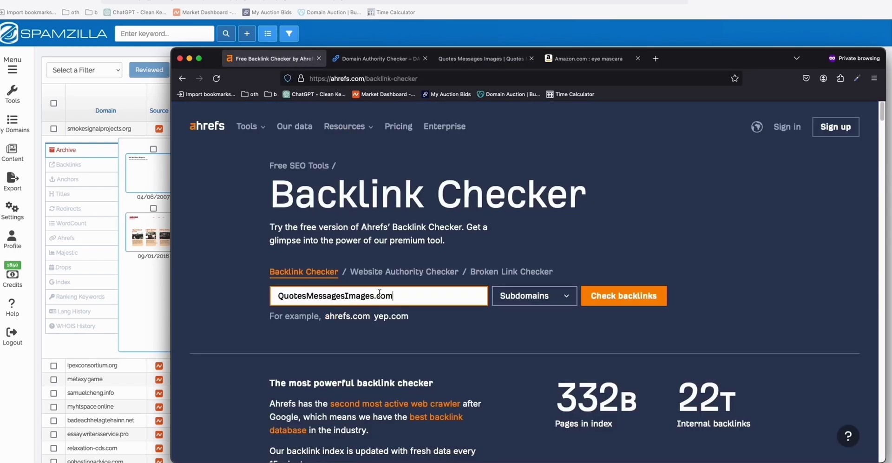
left_click(604, 296)
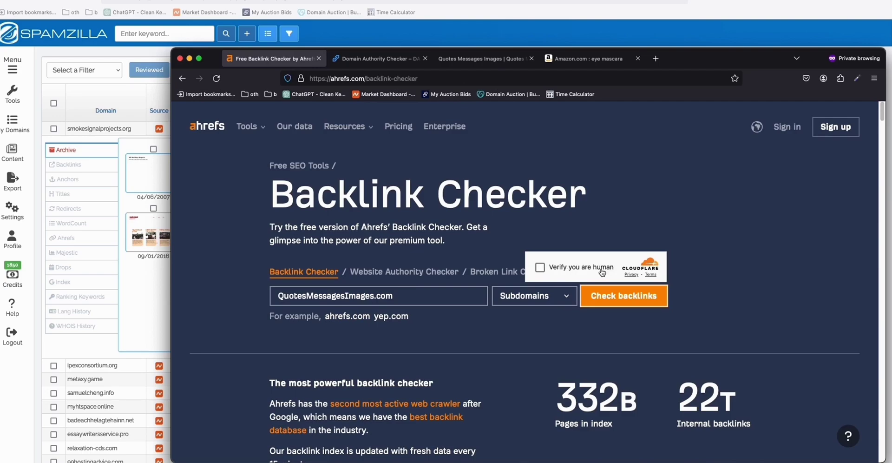
left_click(541, 267)
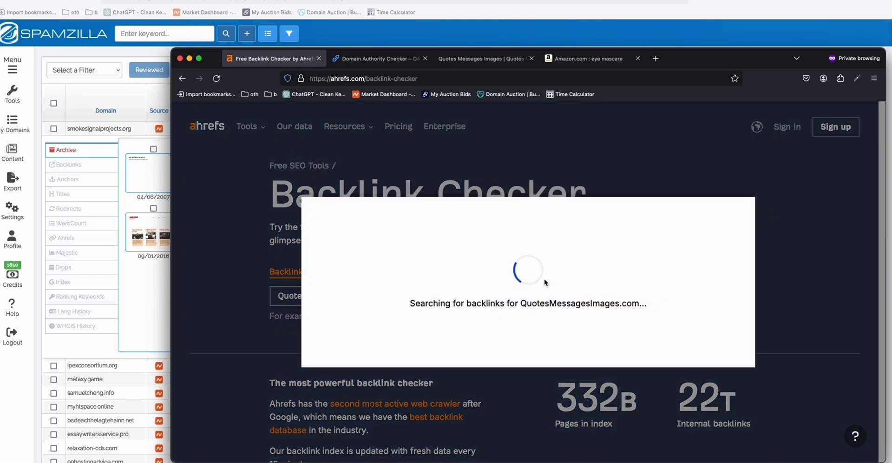
Examine the referring pages, their DR values and the anchor texts in the QuotesMessagesImages.com backlink profile
scroll(401, 293, "down", 2)
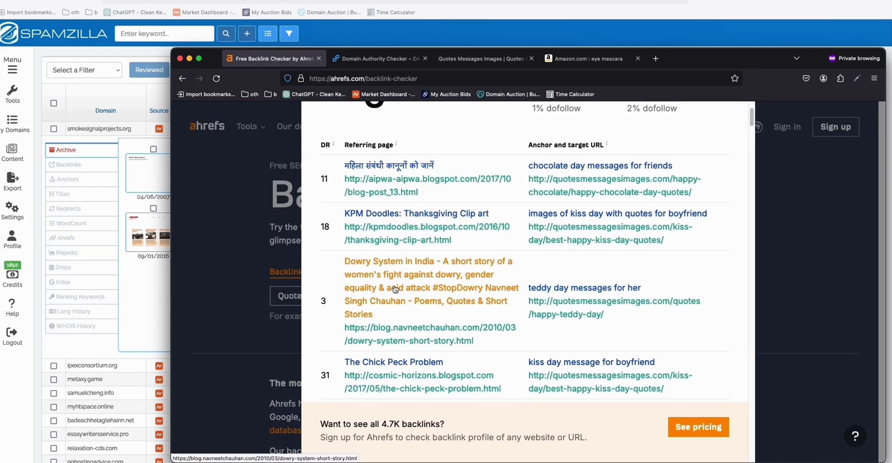
scroll(401, 292, "up", 1)
scroll(390, 279, "down", 3)
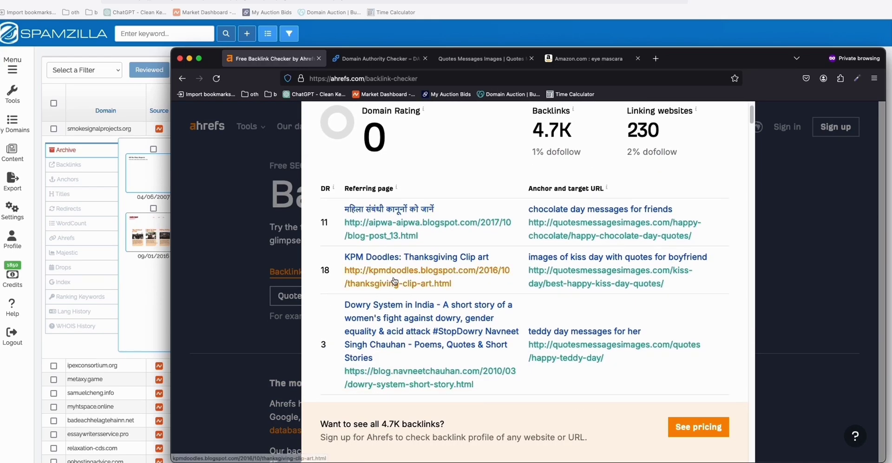
scroll(379, 267, "down", 5)
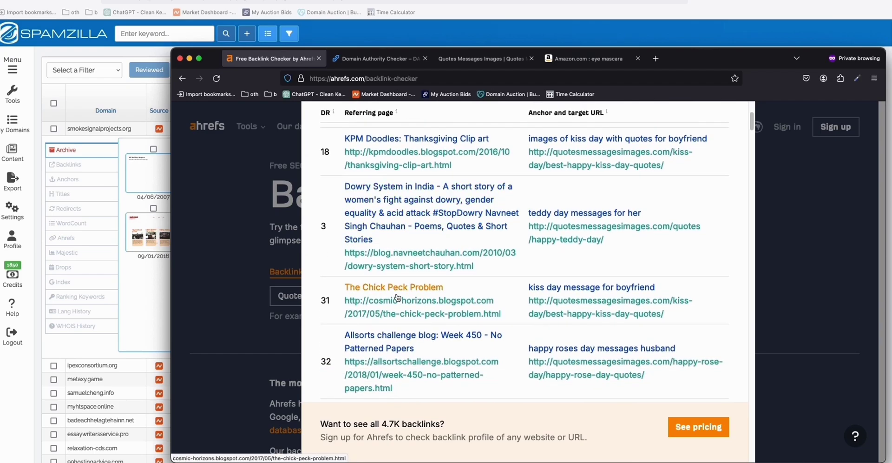
scroll(397, 297, "down", 6)
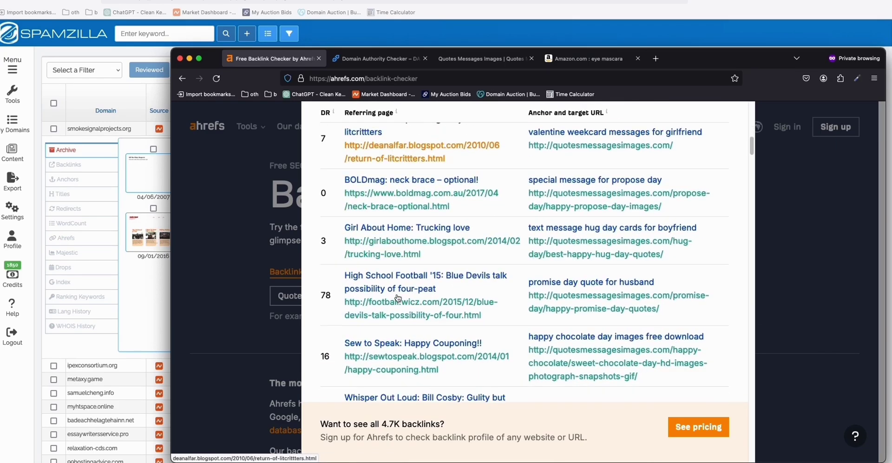
scroll(397, 298, "down", 4)
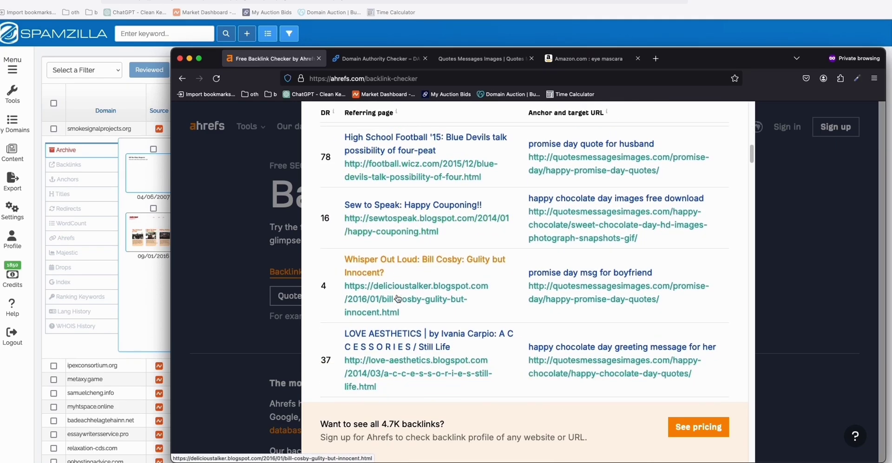
scroll(397, 298, "down", 3)
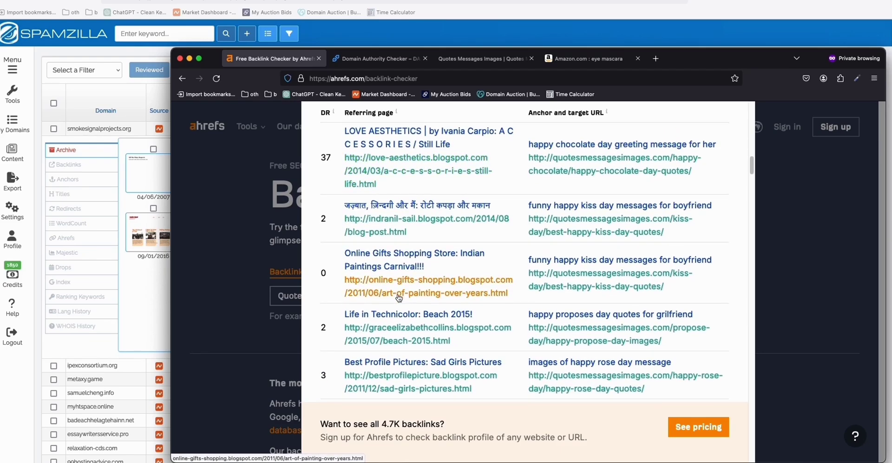
scroll(401, 267, "down", 5)
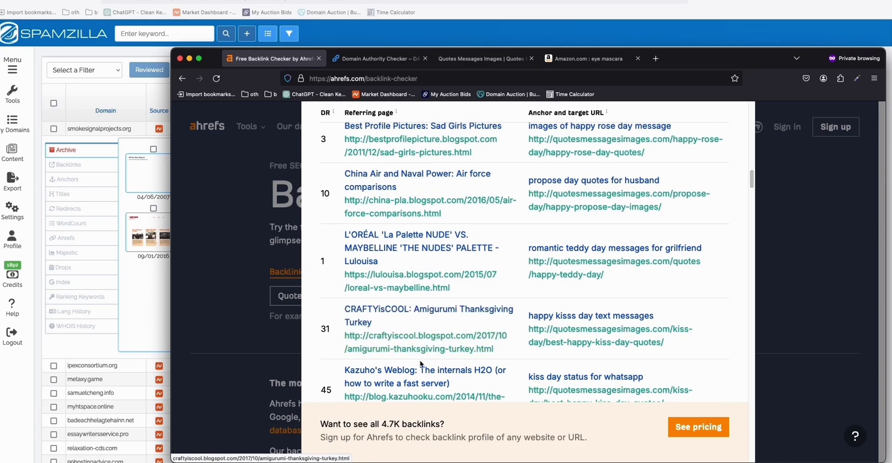
scroll(436, 319, "up", 10)
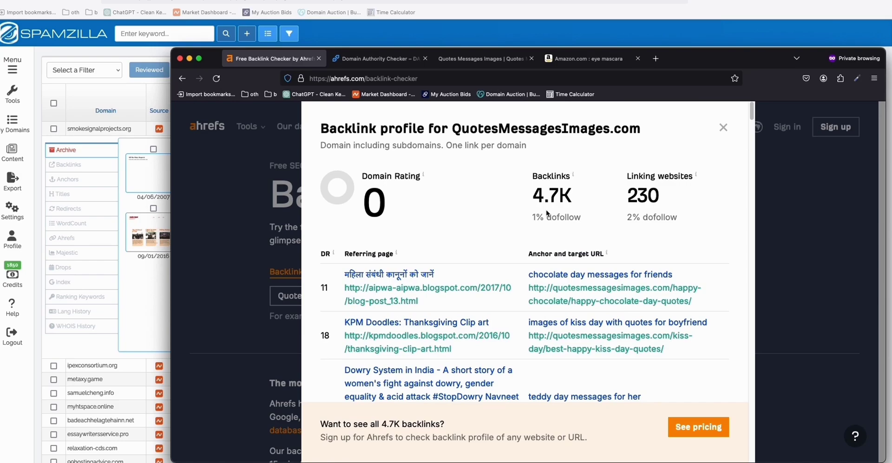
Review the backlink count and Domain Rating in the QuotesMessagesImages.com profile summary, and continue through its referring pages
left_click_drag(537, 200, 581, 218)
left_click(535, 200)
left_click_drag(533, 199, 574, 198)
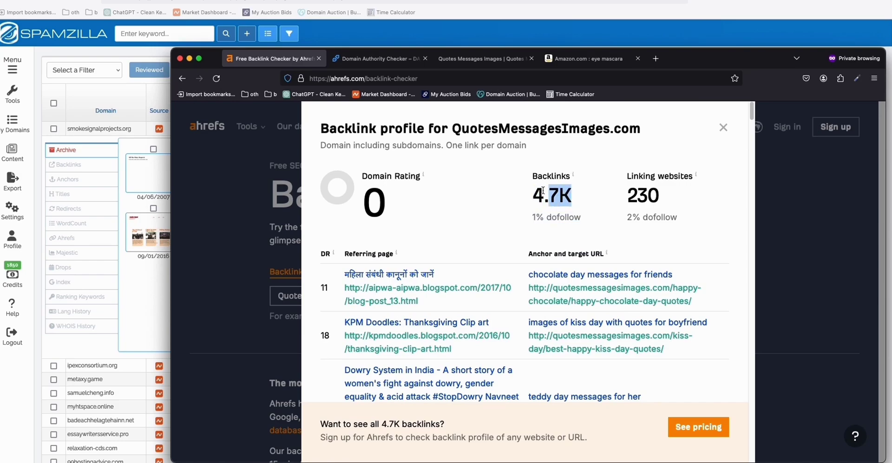
left_click(529, 193)
left_click_drag(395, 216, 362, 198)
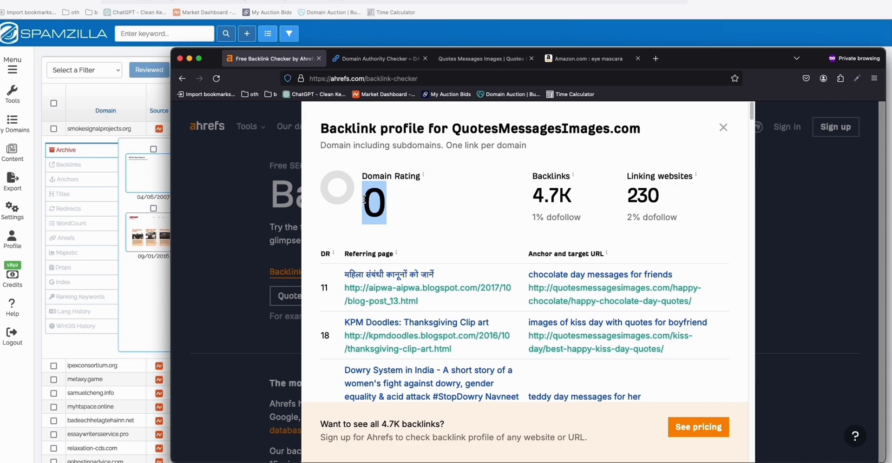
scroll(557, 232, "down", 15)
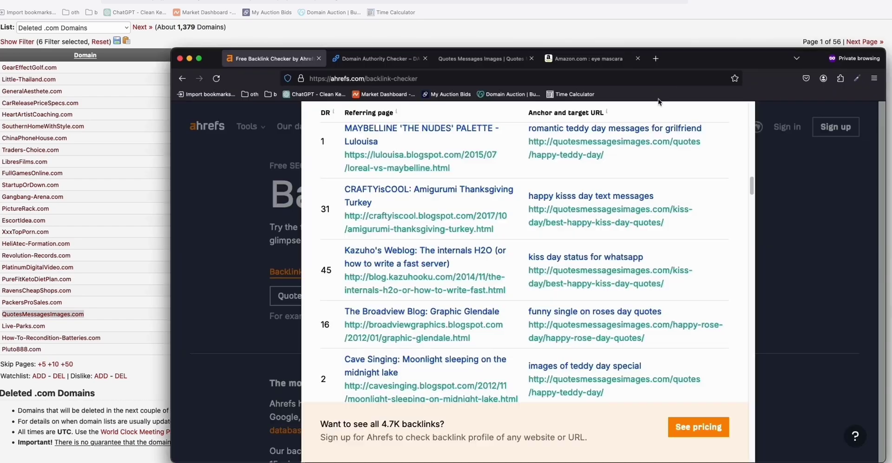
Recheck the spam score of QuotesMessagesImages.com in the Domain Authority Checker, then return to its Ahrefs backlink profile and close it
left_click(377, 58)
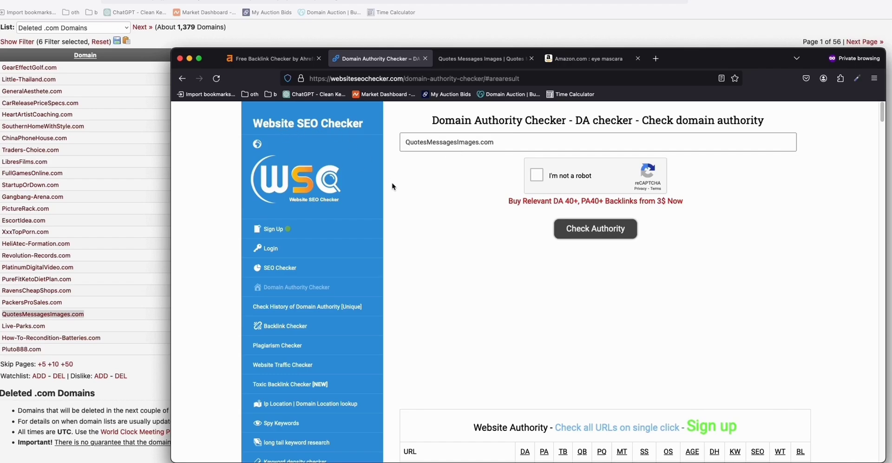
scroll(627, 319, "down", 3)
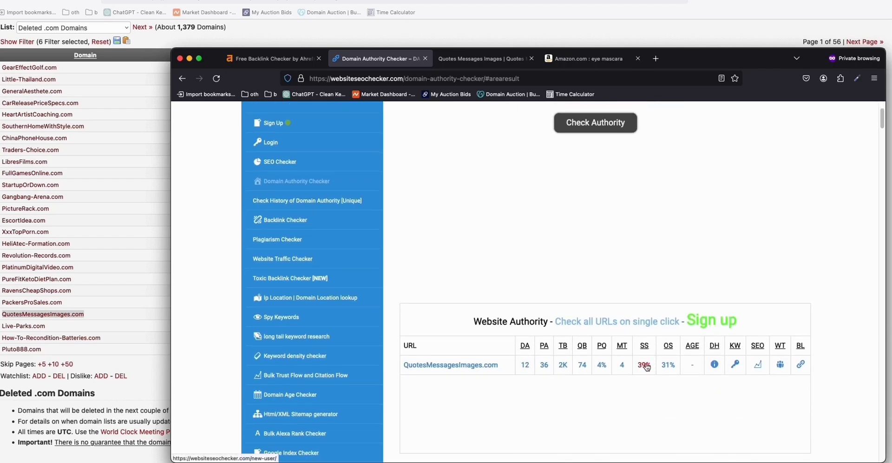
key("ctrl+shift+Tab")
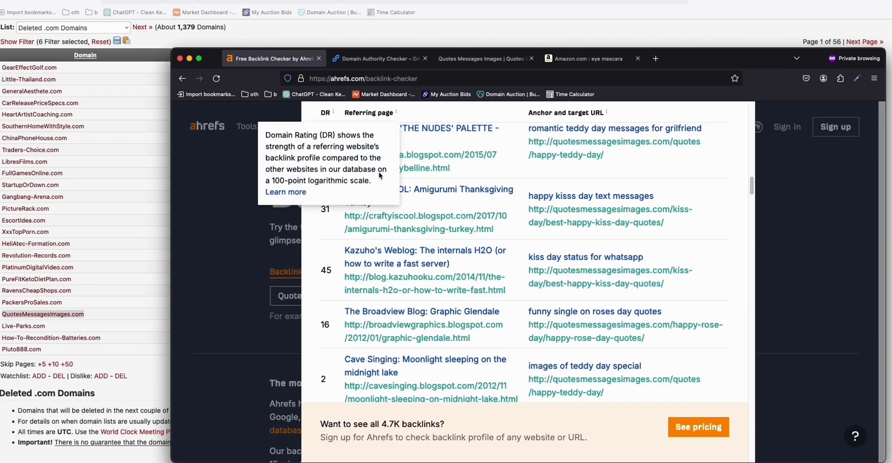
scroll(733, 184, "up", 5)
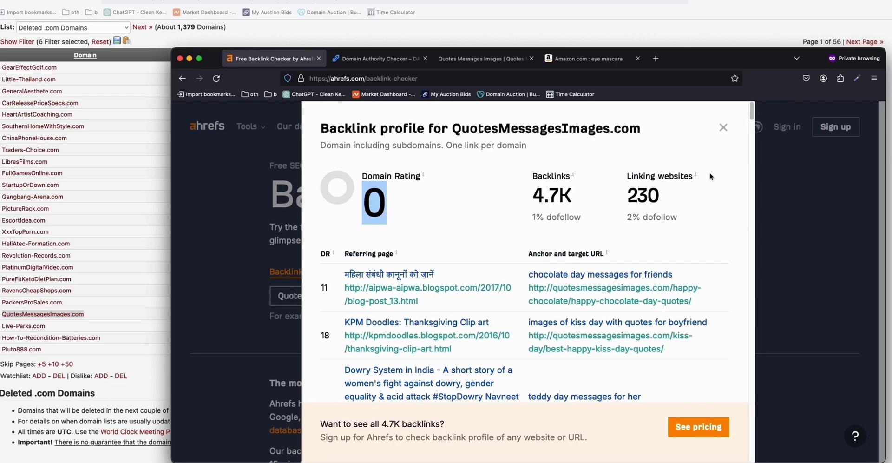
left_click(722, 128)
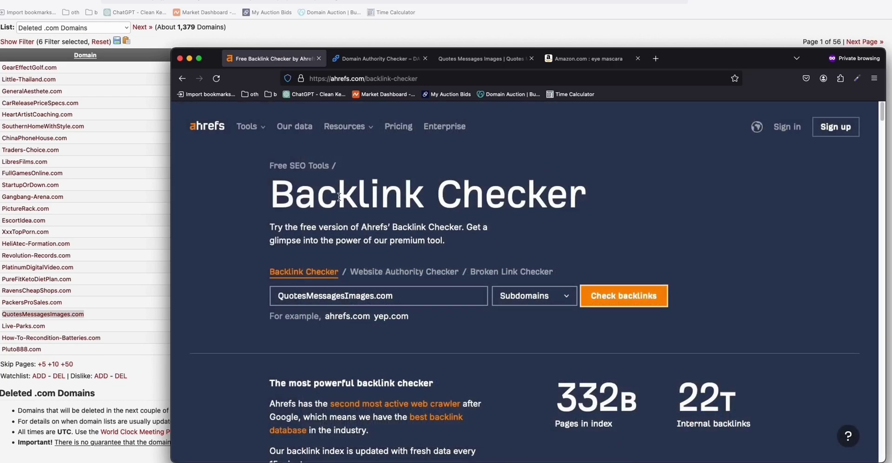
Return to the archived QuotesMessagesImages.com home page and review its header, menu and first Valentine's Day post
left_click(469, 59)
scroll(506, 209, "up", 5)
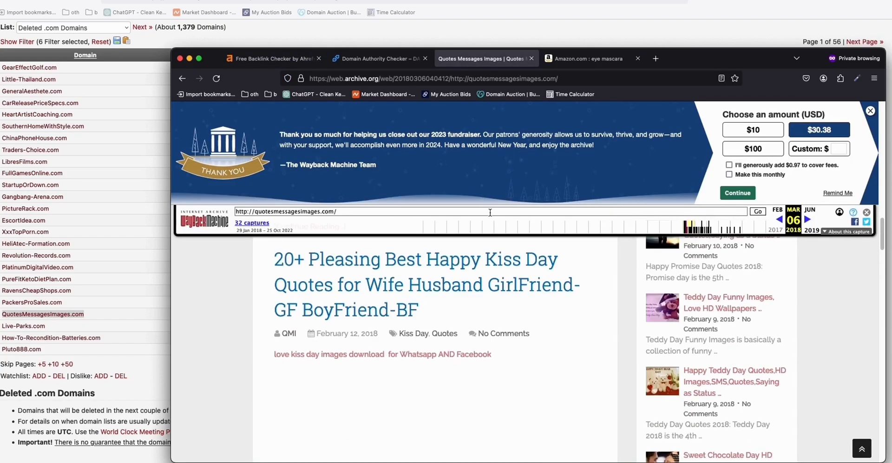
scroll(501, 232, "up", 5)
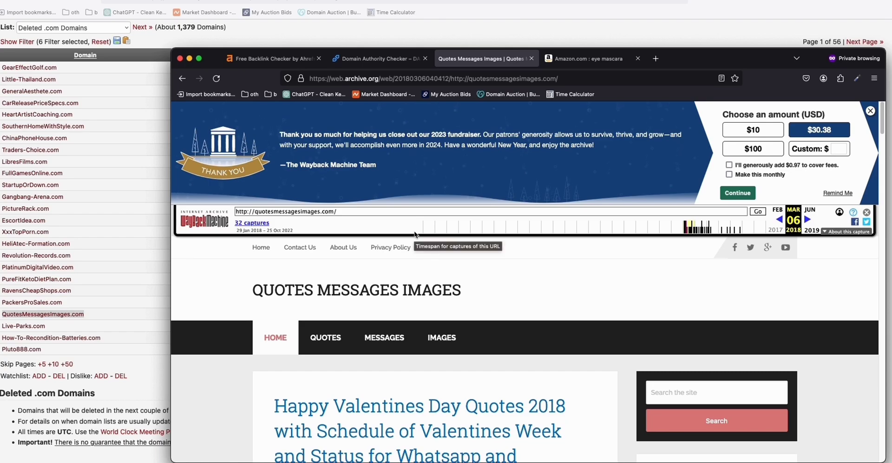
scroll(396, 340, "down", 4)
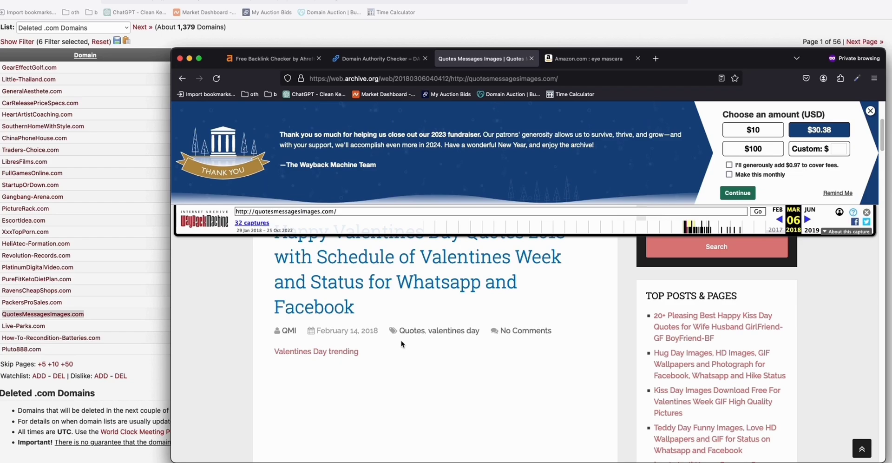
Go back to the ExpiredDomains.net deleted .com list, and switch to the smokesignalprojects.org details in SpamZilla
left_click(120, 362)
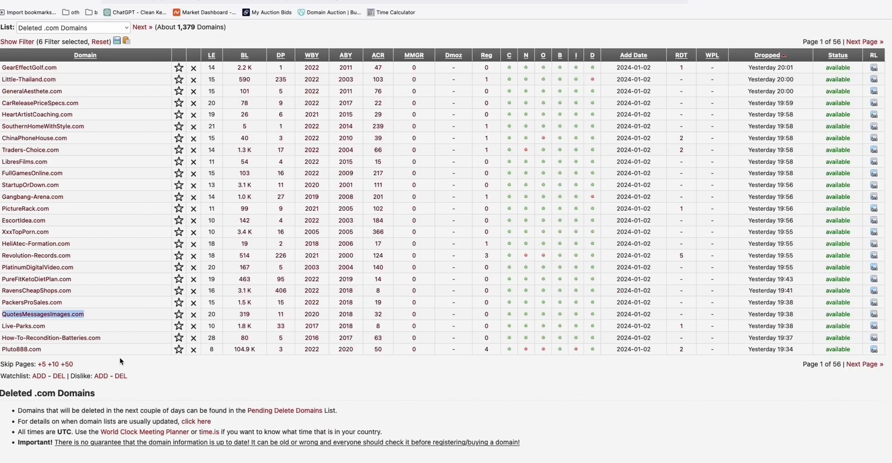
scroll(120, 362, "up", 1)
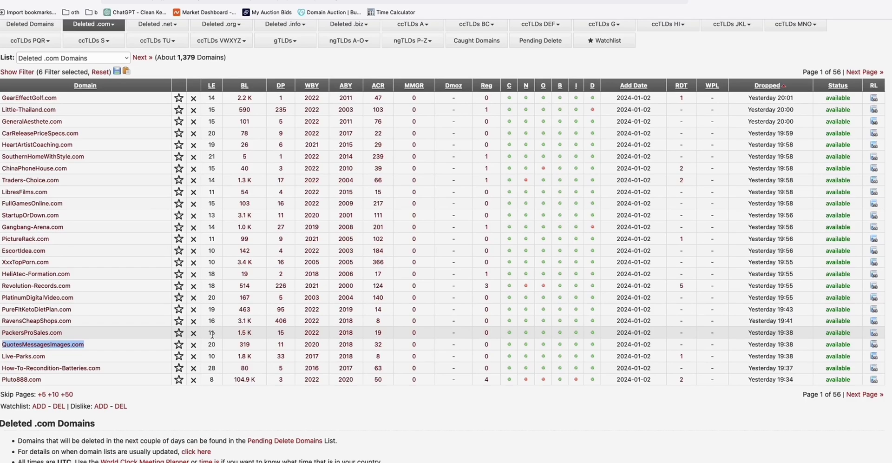
key("ctrl+Tab")
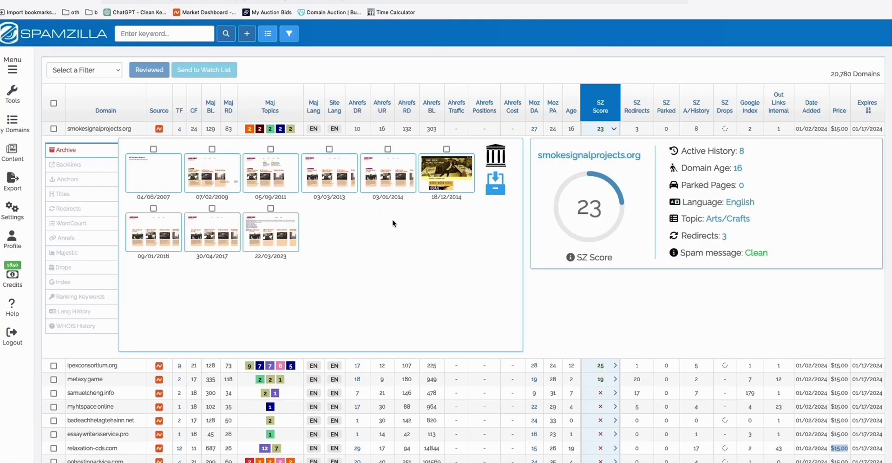
Collapse the smokesignalprojects.org details and look over the second page of the domain list and its metric columns
left_click(614, 130)
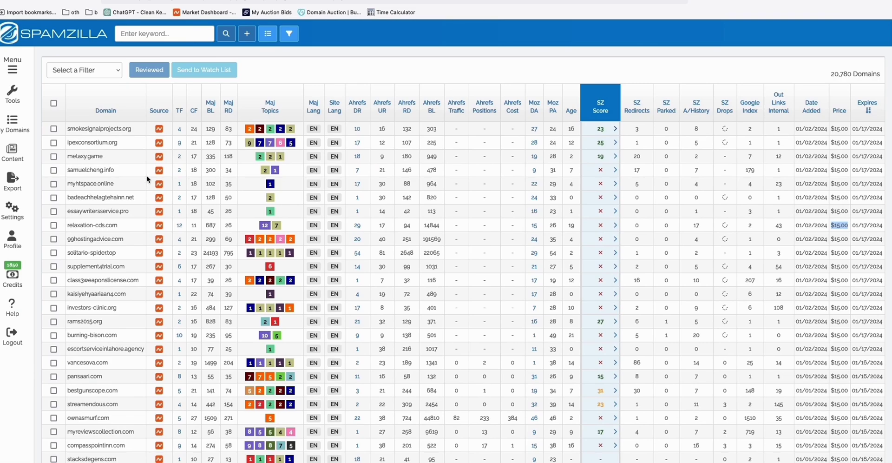
scroll(173, 185, "down", 2)
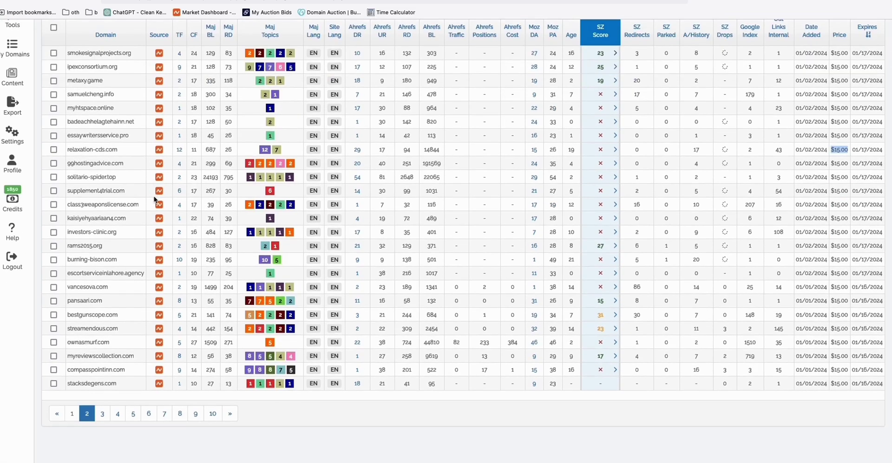
scroll(158, 201, "up", 2)
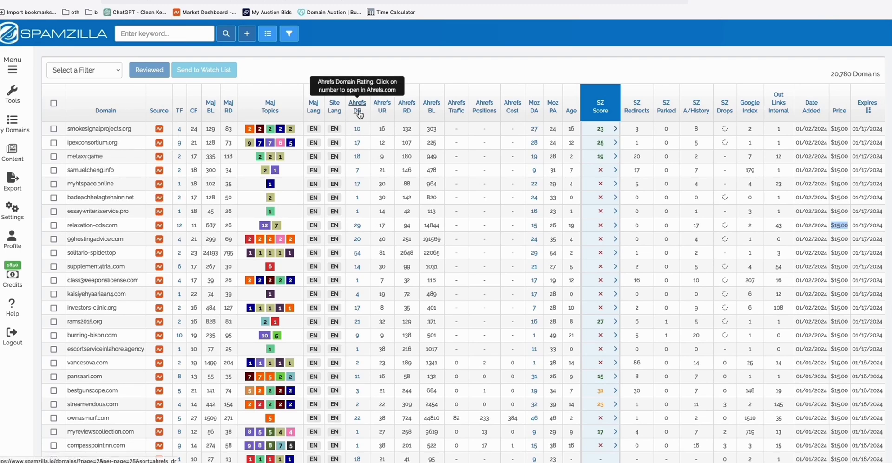
Reopen the smokesignalprojects.org details, view its 03/01/2014 archive screenshot, check the domain age, and collapse the details
left_click(616, 130)
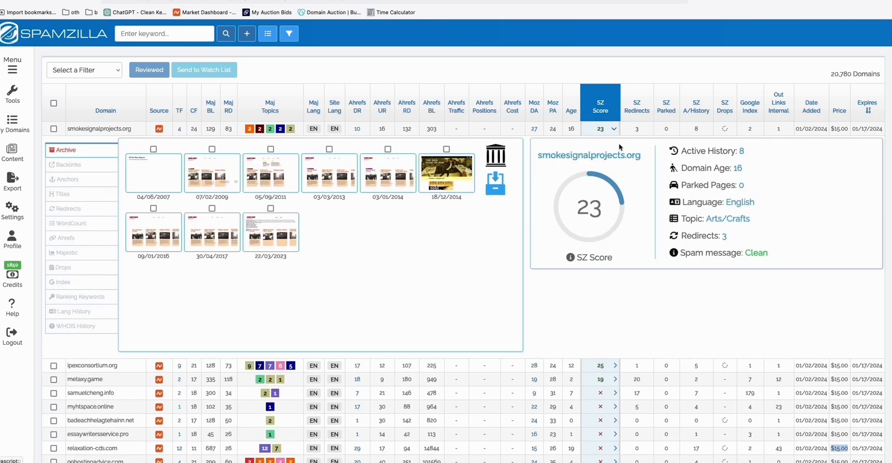
left_click(375, 166)
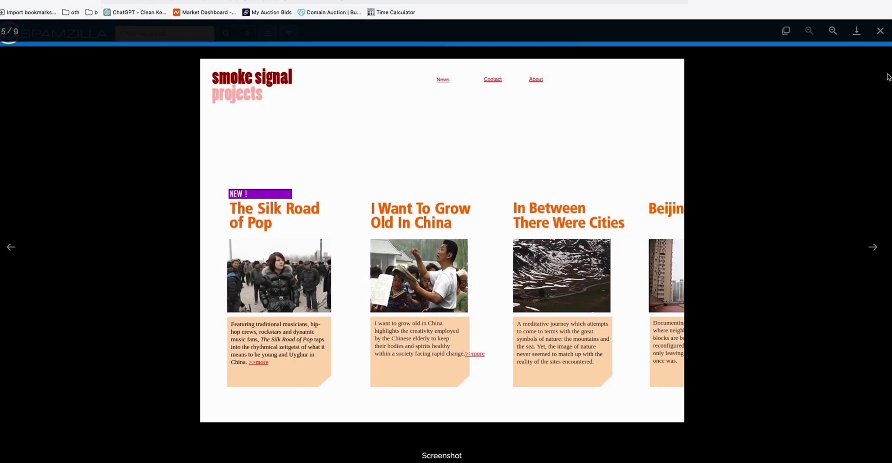
left_click(880, 30)
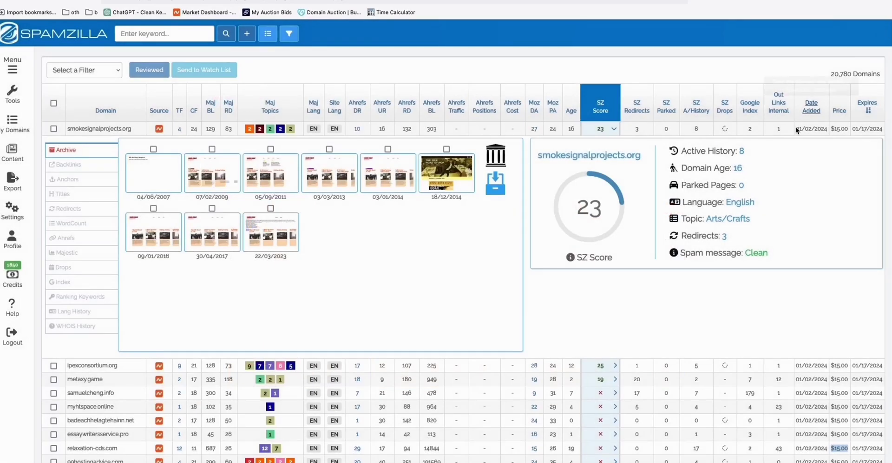
triple_click(738, 165)
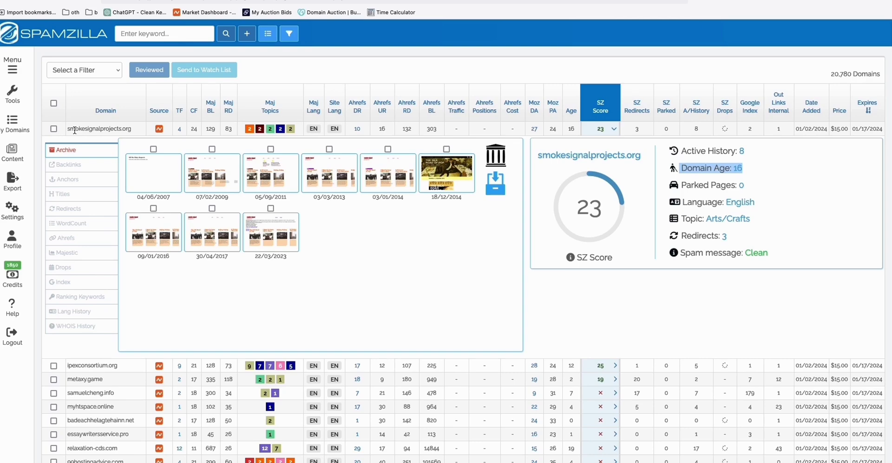
left_click(616, 325)
left_click(615, 128)
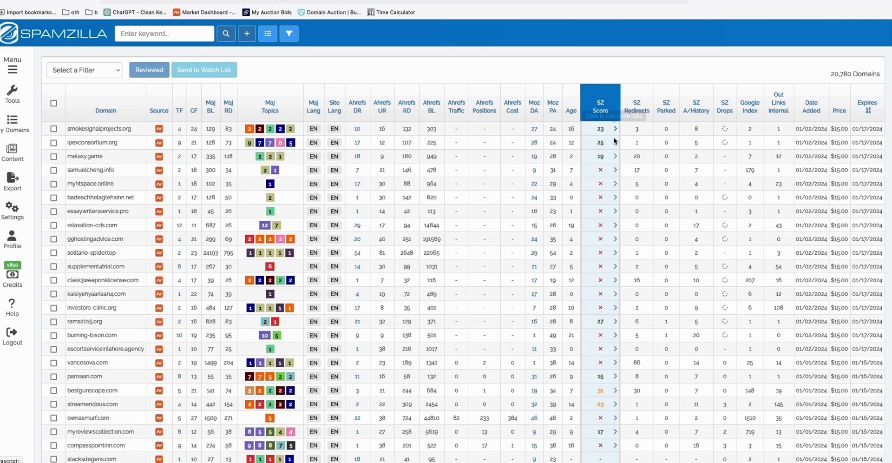
Compare the Ahrefs, Moz and SZ Score values of the remaining domains down to the end of the list
scroll(617, 168, "down", 1)
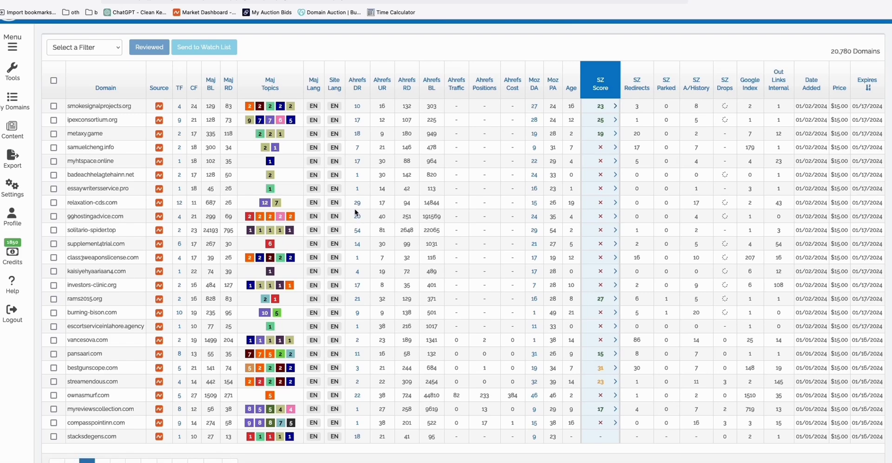
scroll(367, 222, "down", 2)
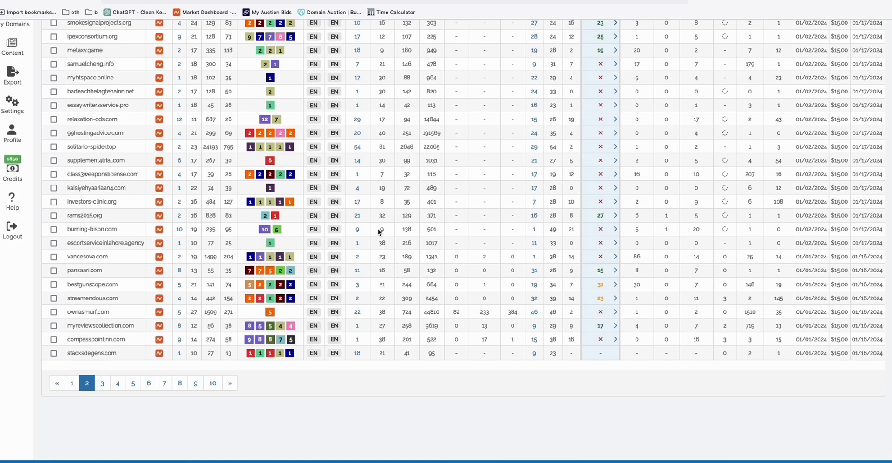
scroll(388, 226, "up", 1)
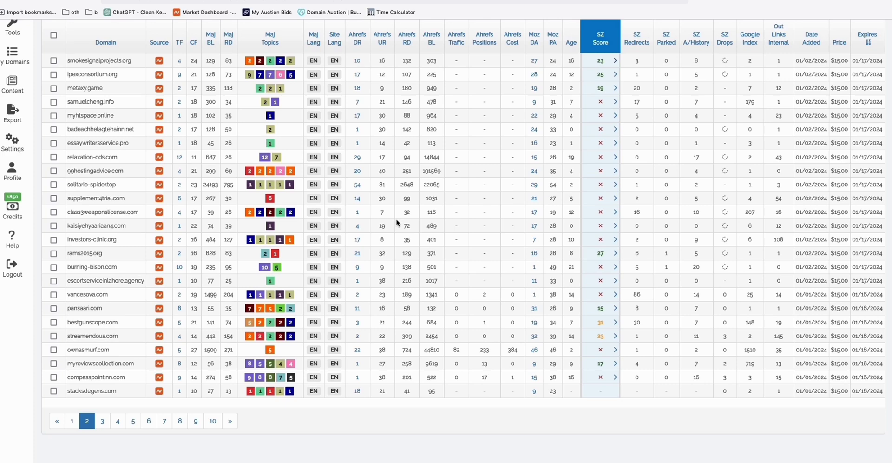
scroll(398, 223, "up", 2)
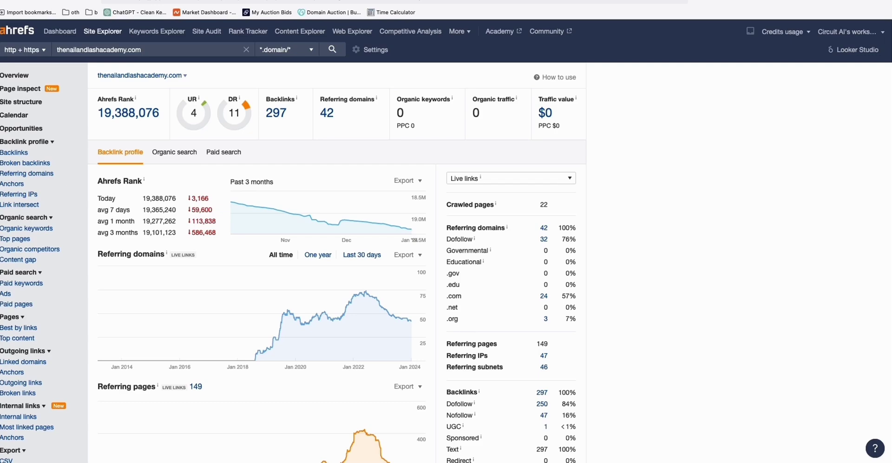
Switch to the GoDaddy search results and examine the exact-match registration offer for thenailandlashacademy.com
key("ctrl+Tab")
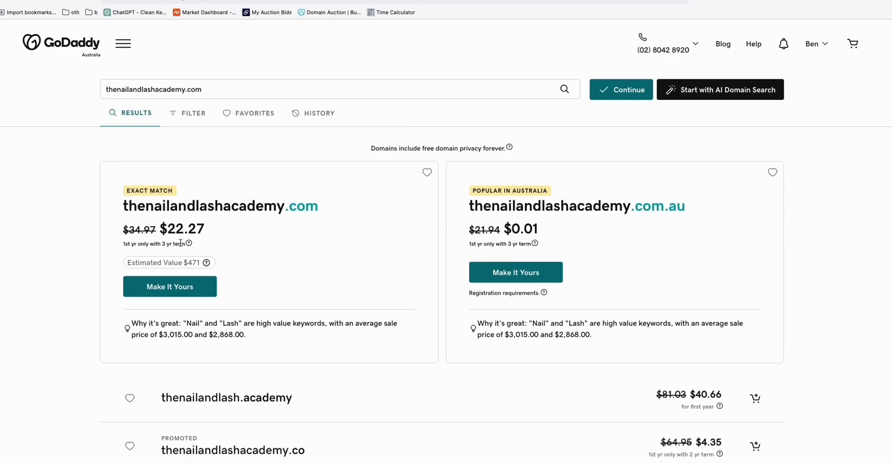
triple_click(207, 207)
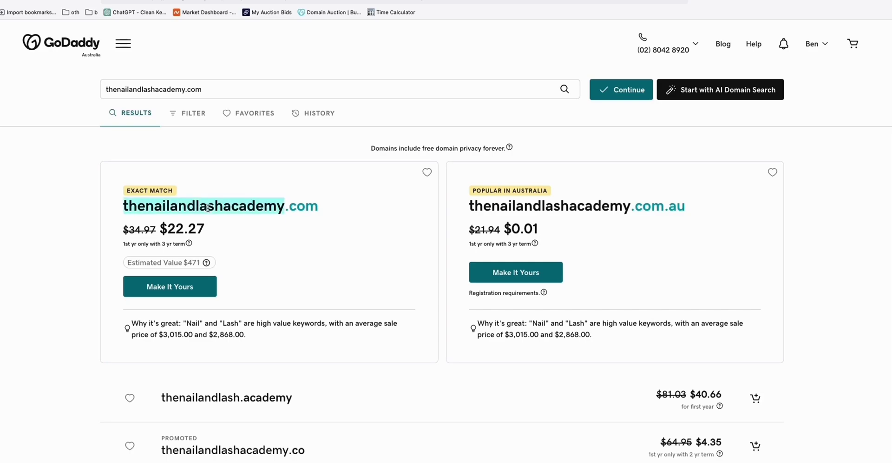
left_click(244, 203)
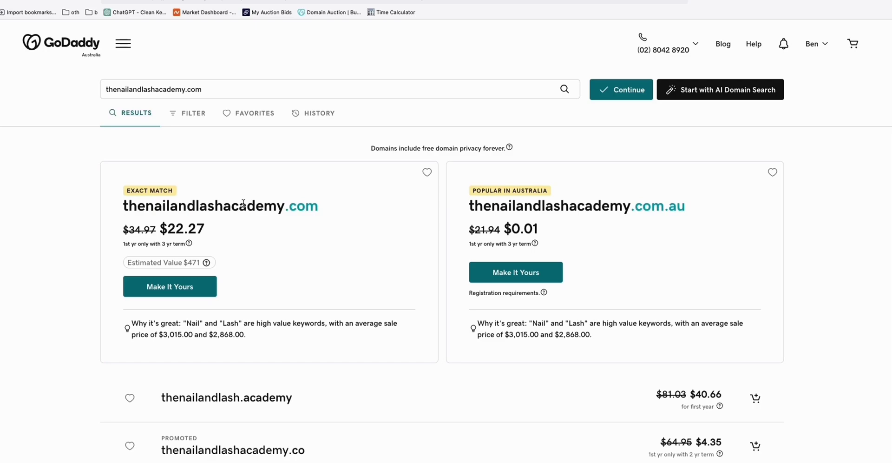
triple_click(243, 203)
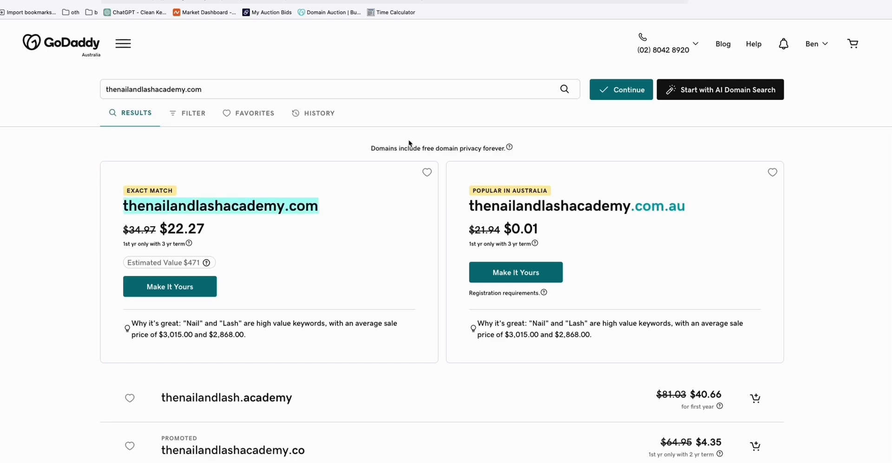
left_click(403, 205)
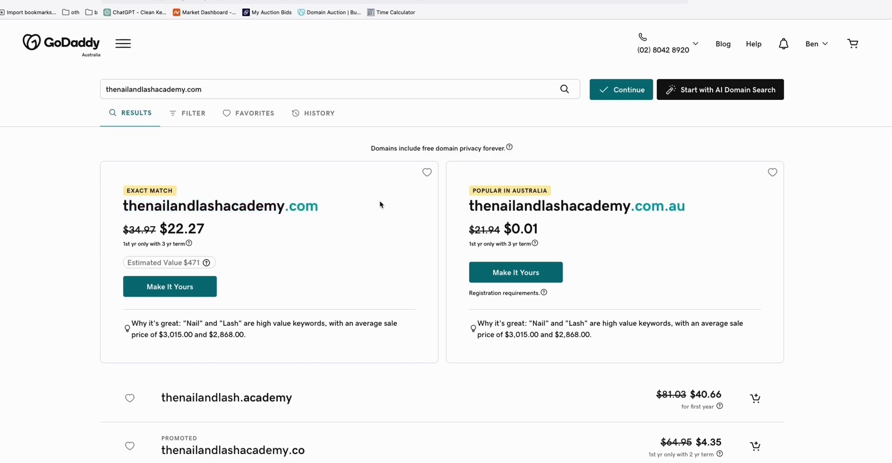